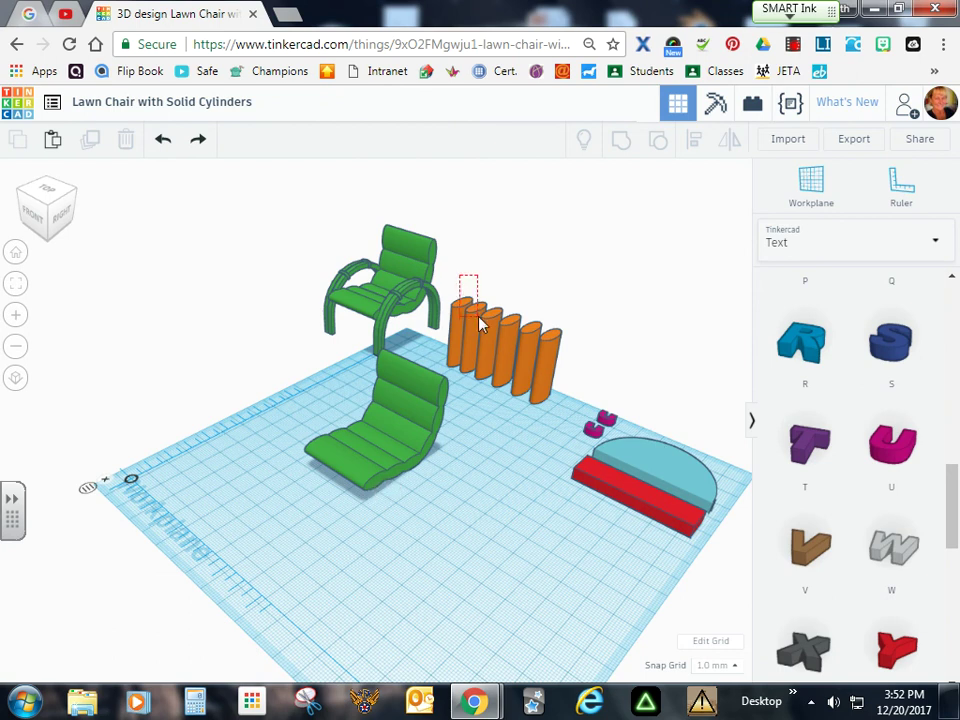
Delete five of the six orange cylinders and move the remaining one beside the armless green chair seat.
drag(518, 346, 528, 352)
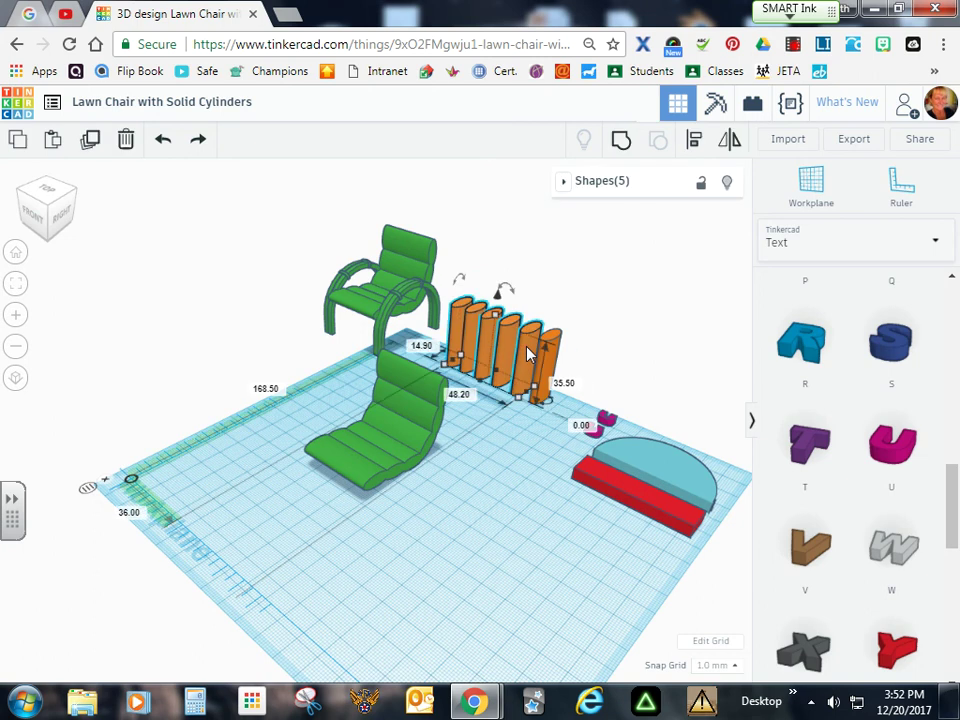
key(Delete)
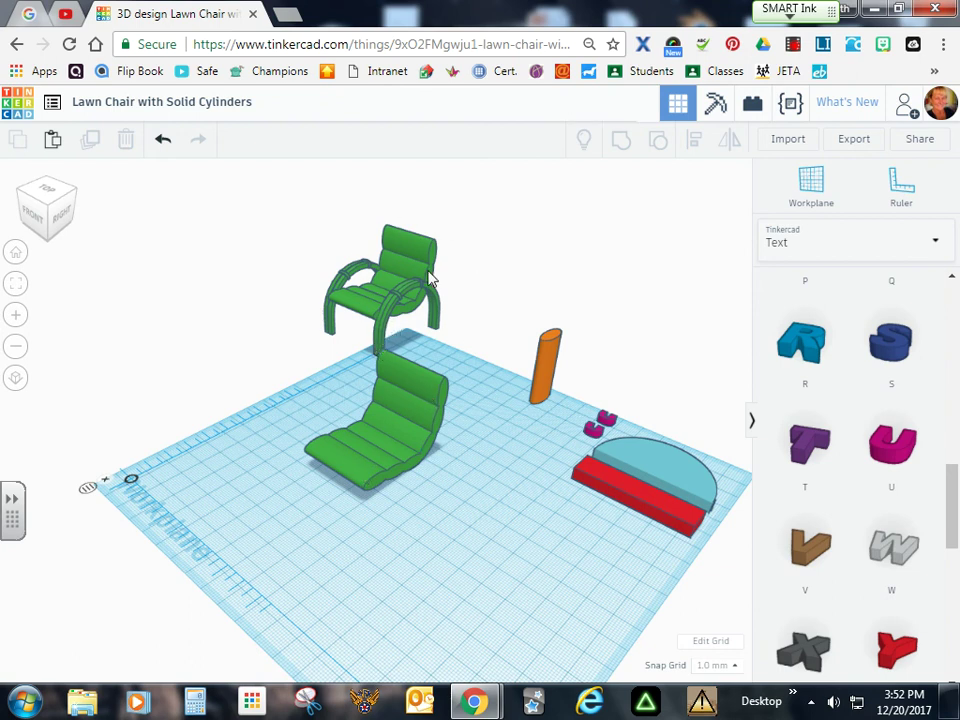
right_drag(456, 611, 328, 541)
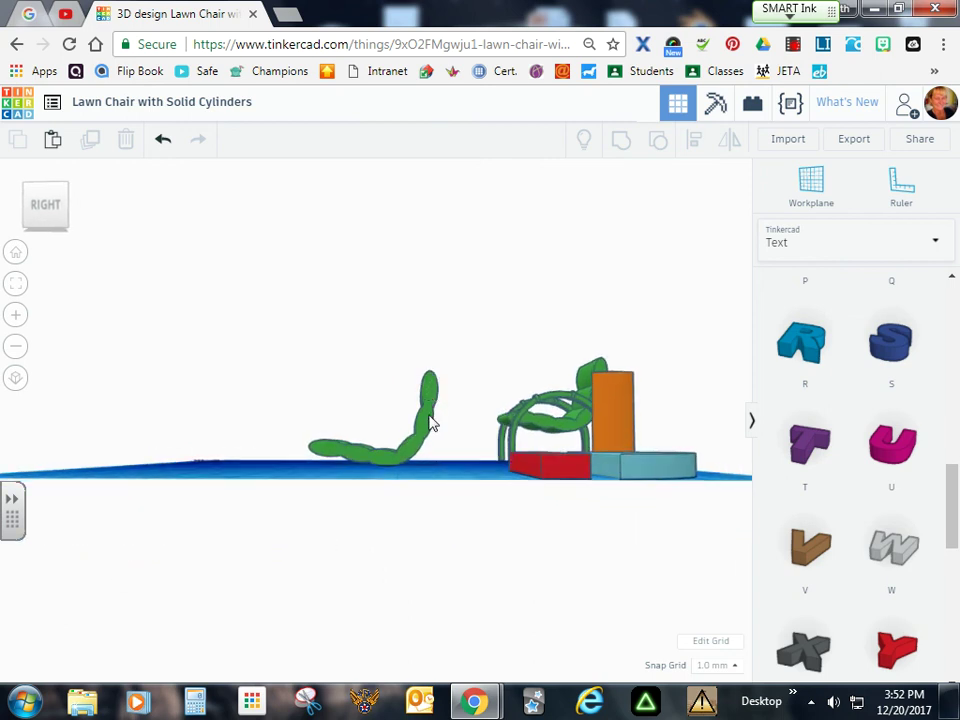
right_drag(229, 445, 287, 476)
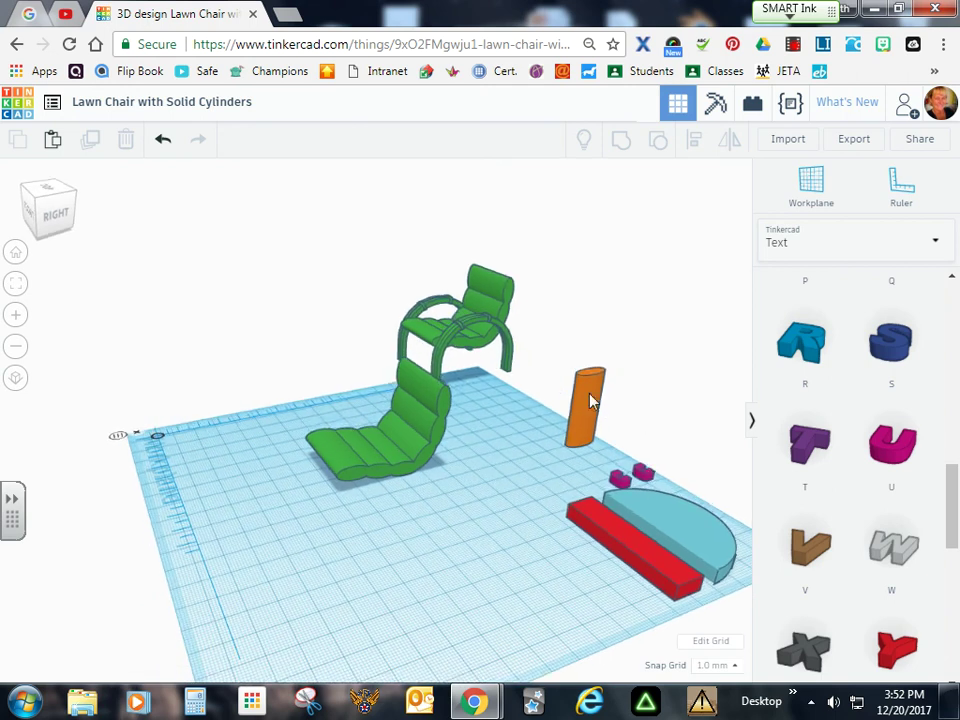
drag(590, 400, 420, 468)
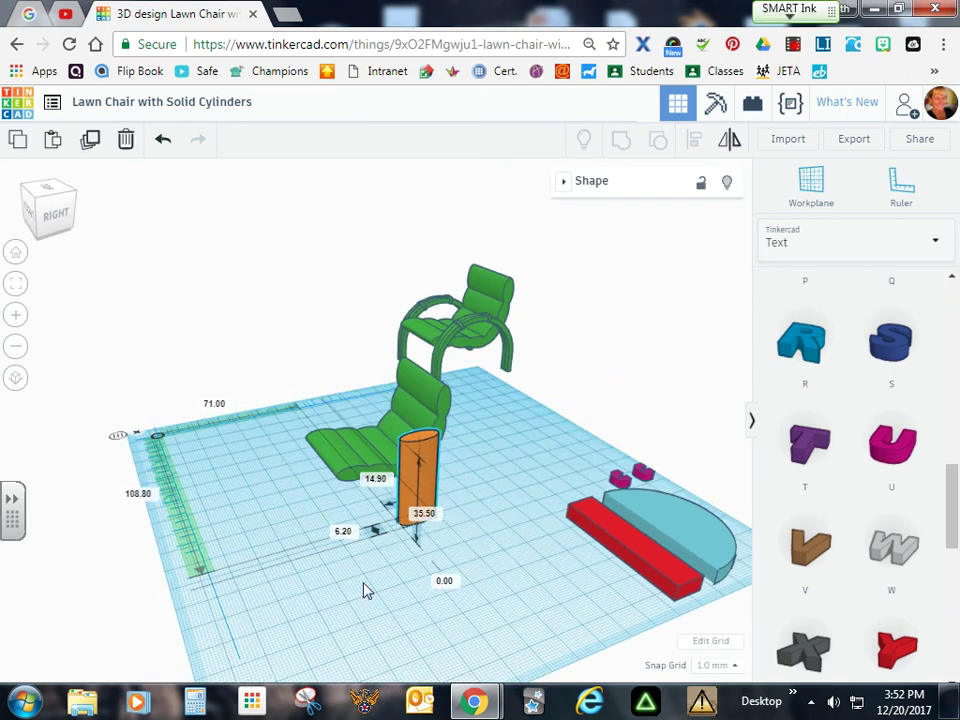
Rotate the upright orange cylinder 90° so it lies flat, parallel to the seat's cushions.
right_drag(336, 641, 597, 438)
right_drag(623, 574, 632, 510)
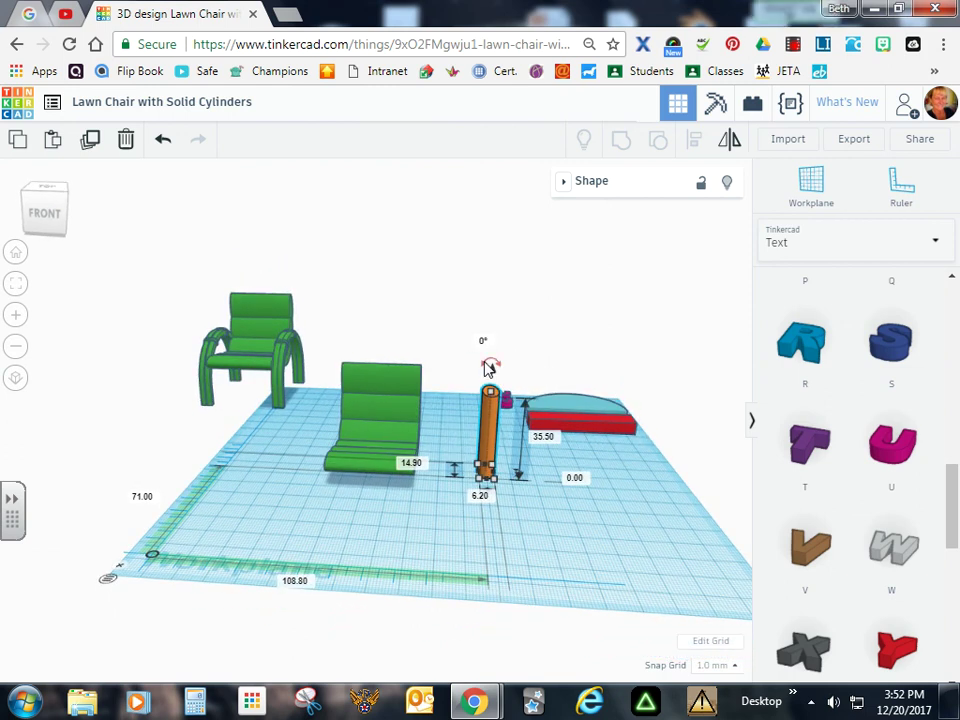
drag(490, 362, 662, 416)
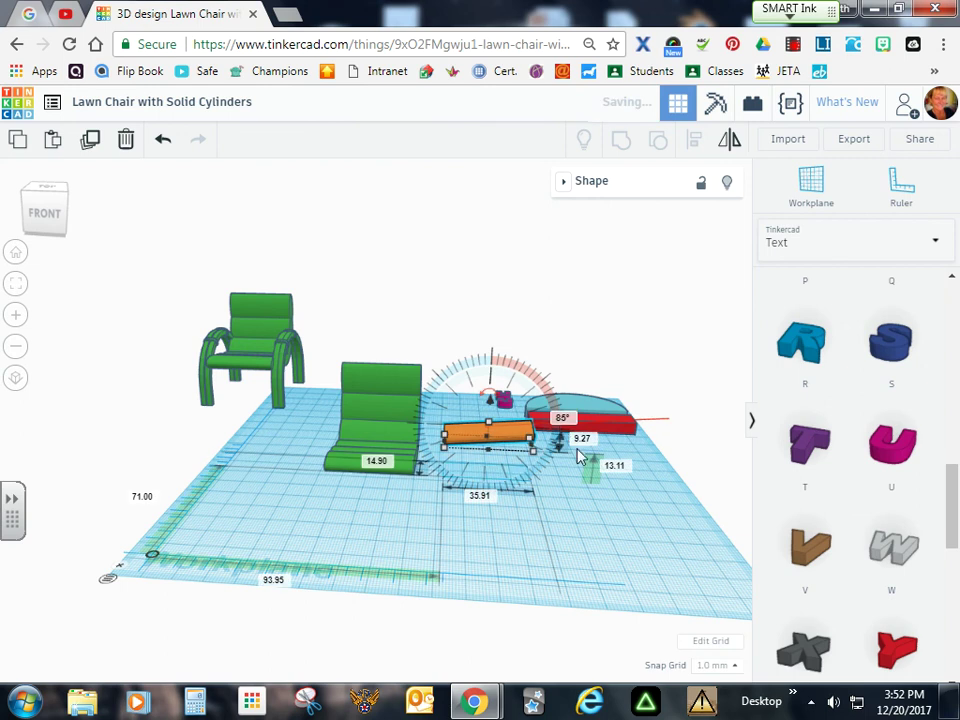
text(0)
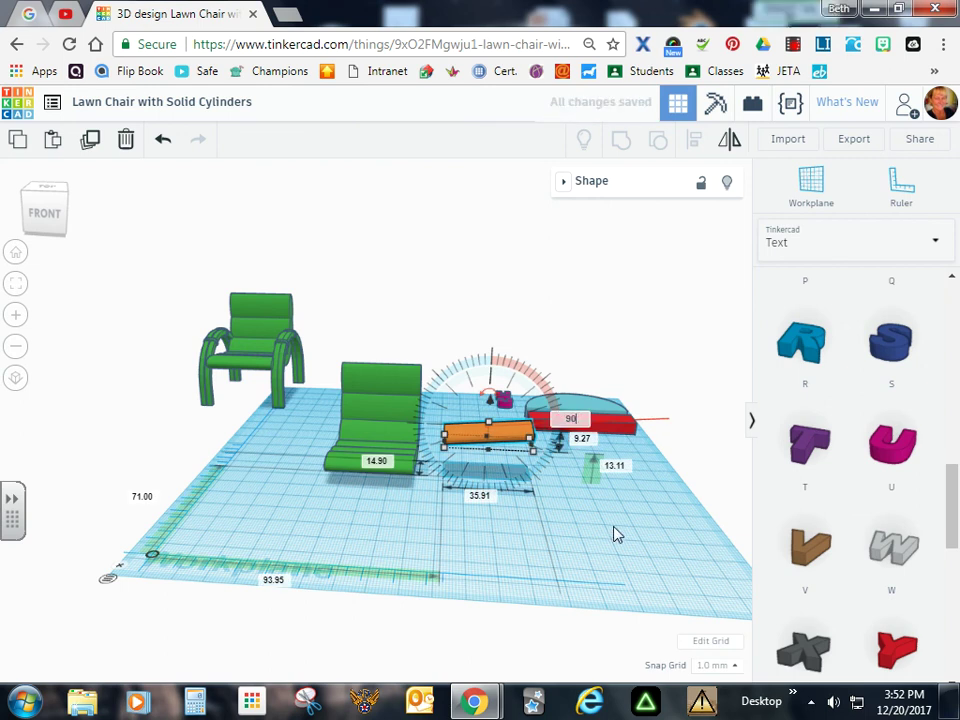
key(Return)
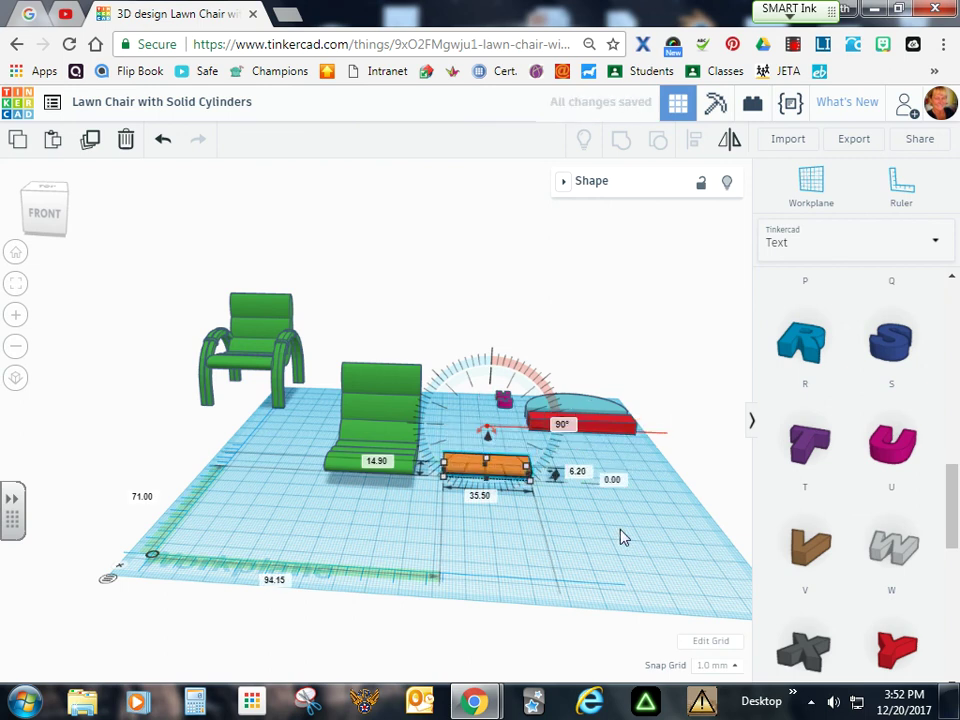
Nudge the flat cylinder against the side of the seat's front cushion, at ruler offsets of 59.00 and 82.15 mm.
right_drag(658, 536, 448, 561)
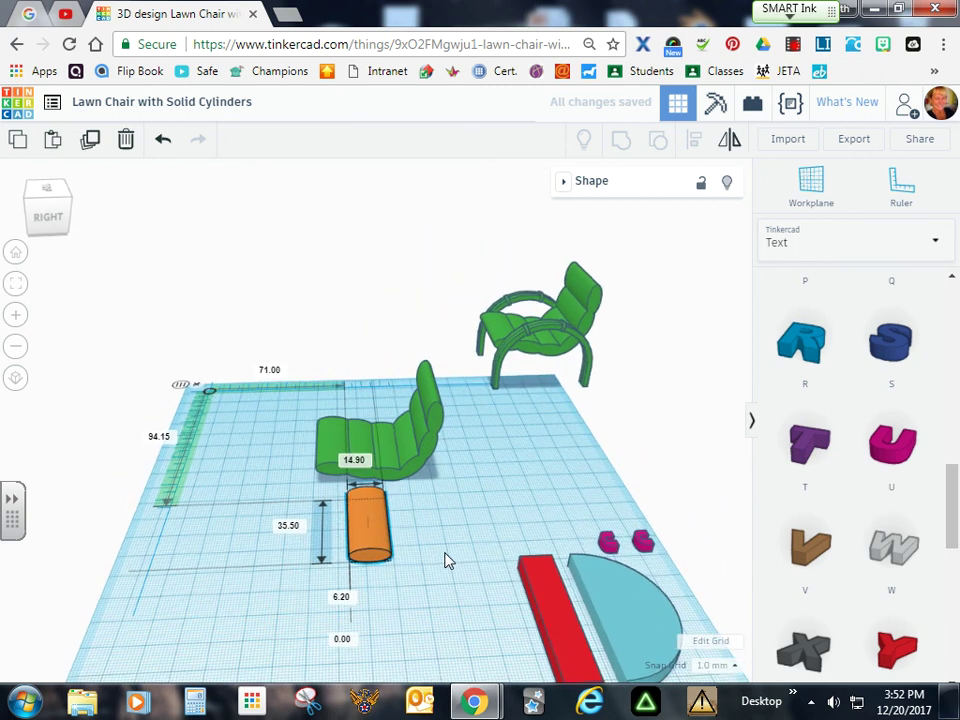
key(Left)
key(Left)
key(Left)
key(Left)
key(Left)
key(Left)
key(Left)
key(Left)
key(Left)
key(Left)
key(Left)
key(Left)
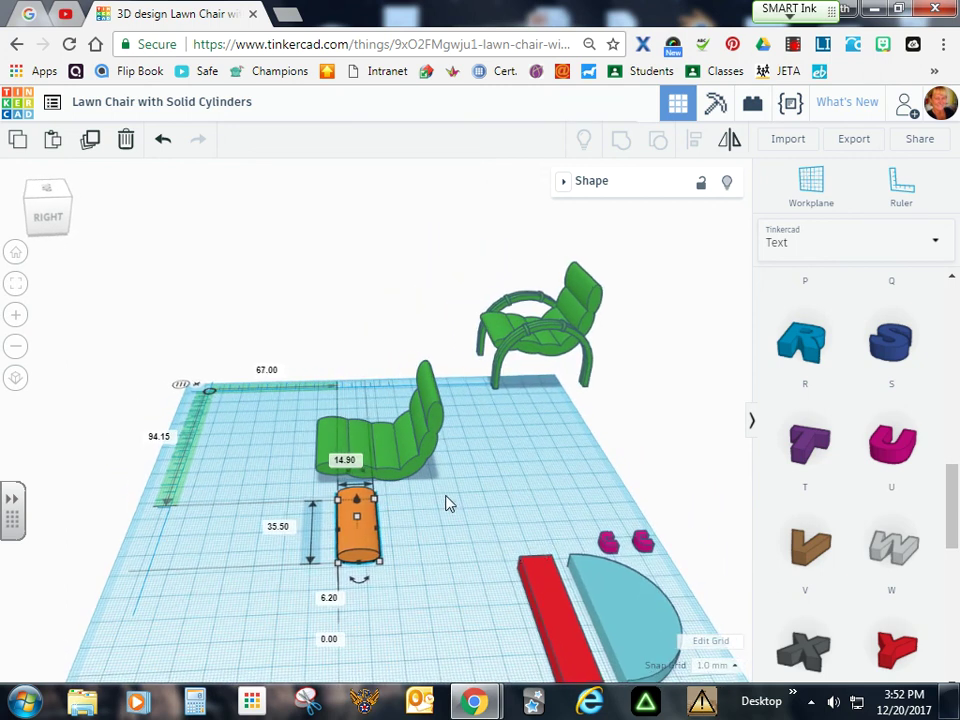
key(Up)
key(Up)
key(Up)
key(Up)
key(Up)
key(Up)
key(Up)
key(Up)
key(Up)
key(Up)
key(Up)
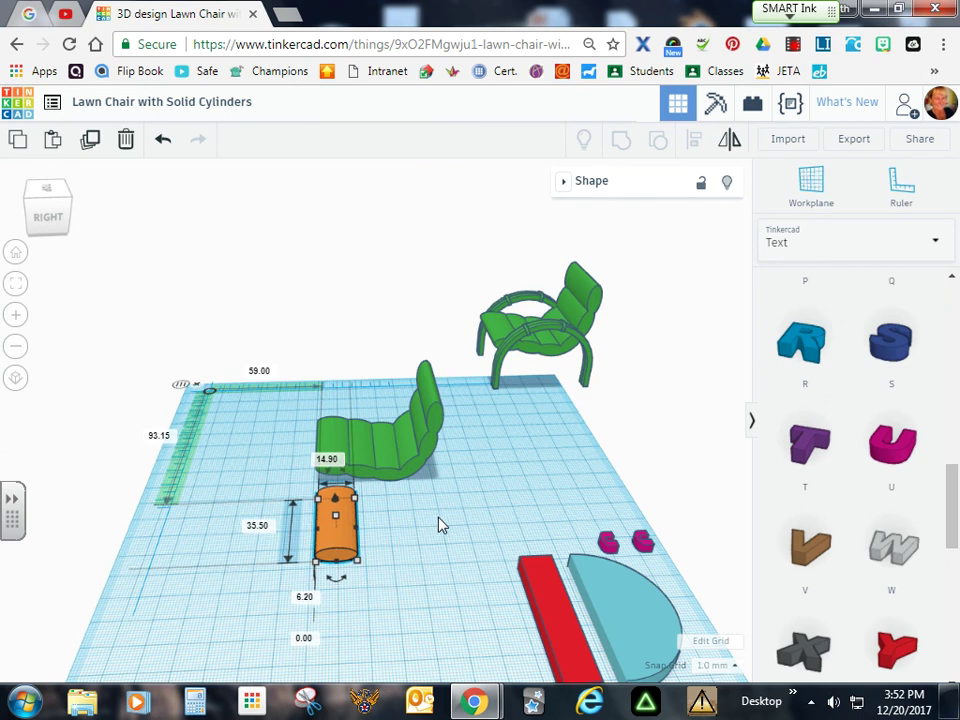
key(Left)
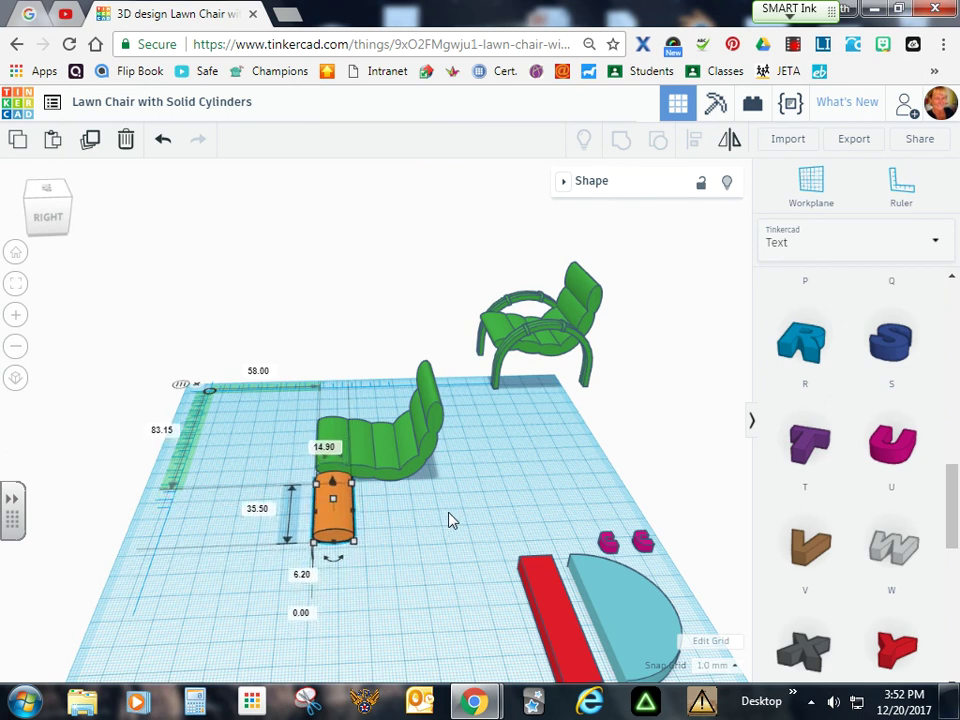
key(Up)
key(Up)
key(Up)
key(Right)
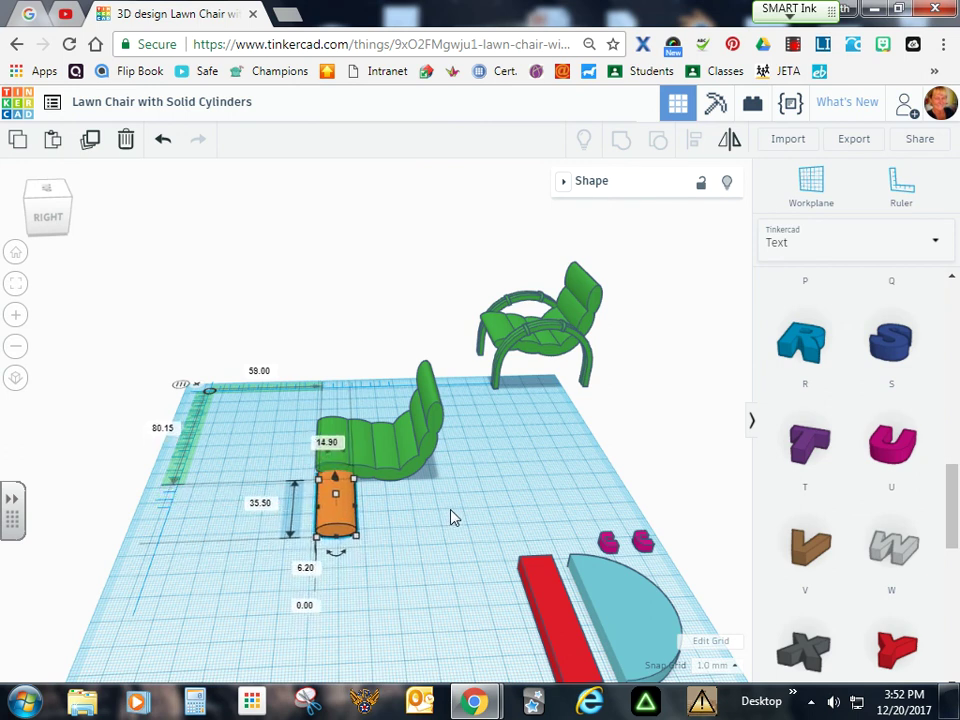
key(Down)
key(Down)
key(Down)
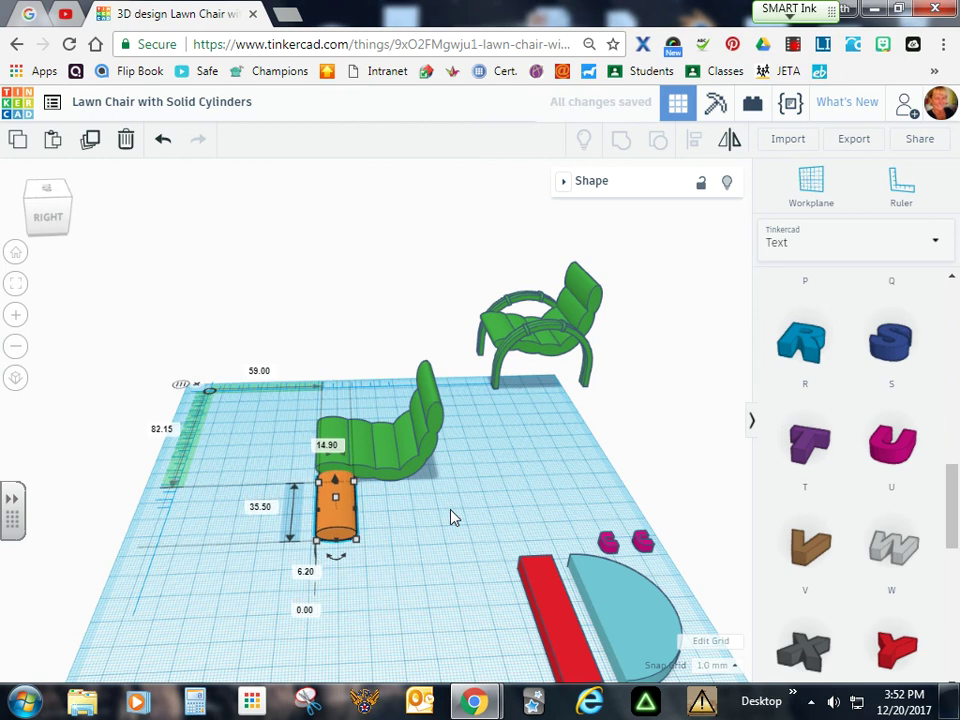
Tilt the orange cylinder 10° clockwise in side view so its rear edge dips like the seat's front cushion.
right_drag(426, 570, 428, 513)
click(15, 284)
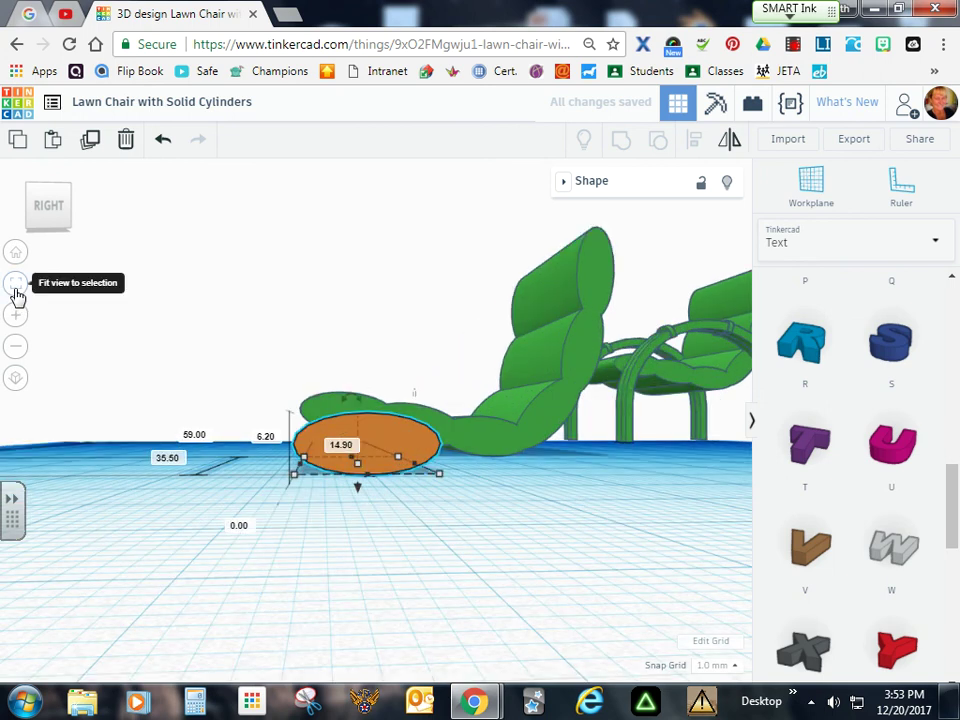
right_drag(575, 534, 550, 545)
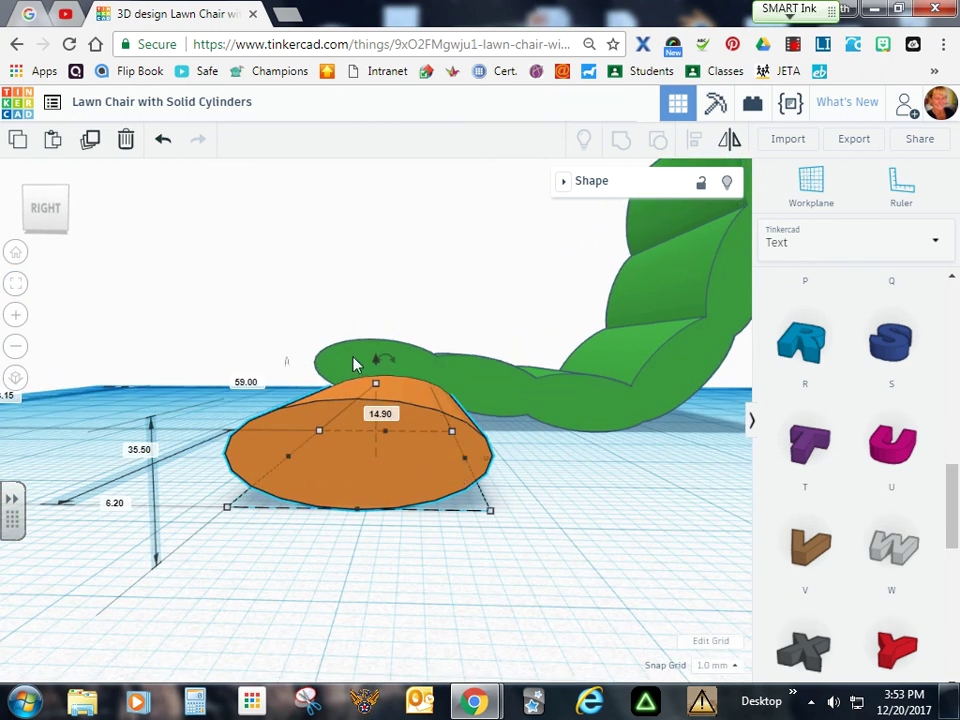
mouse_move(381, 363)
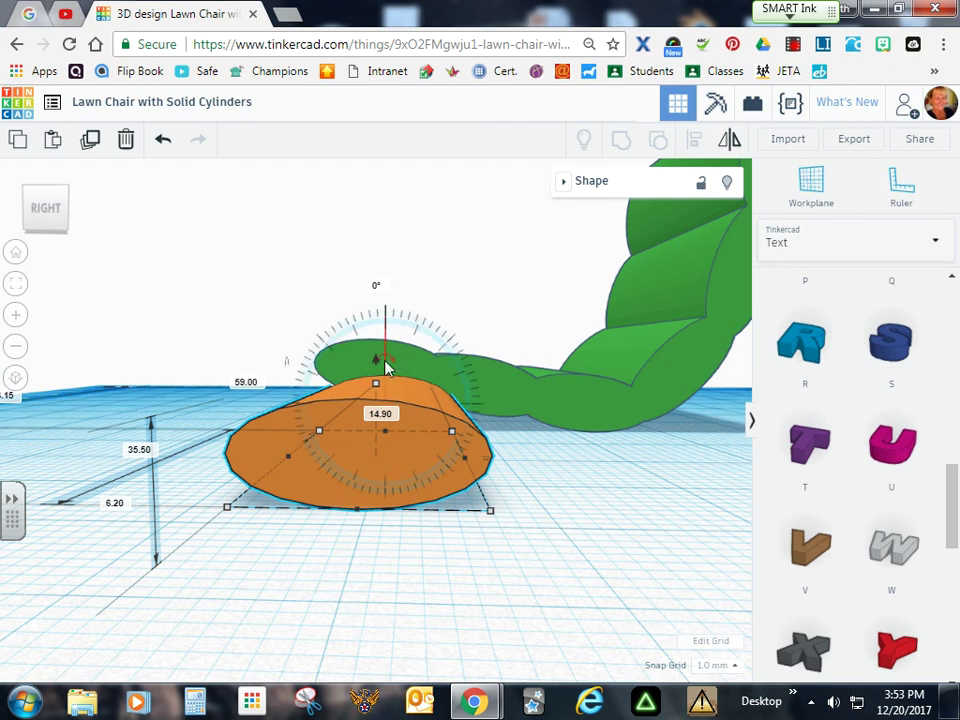
drag(381, 363, 407, 260)
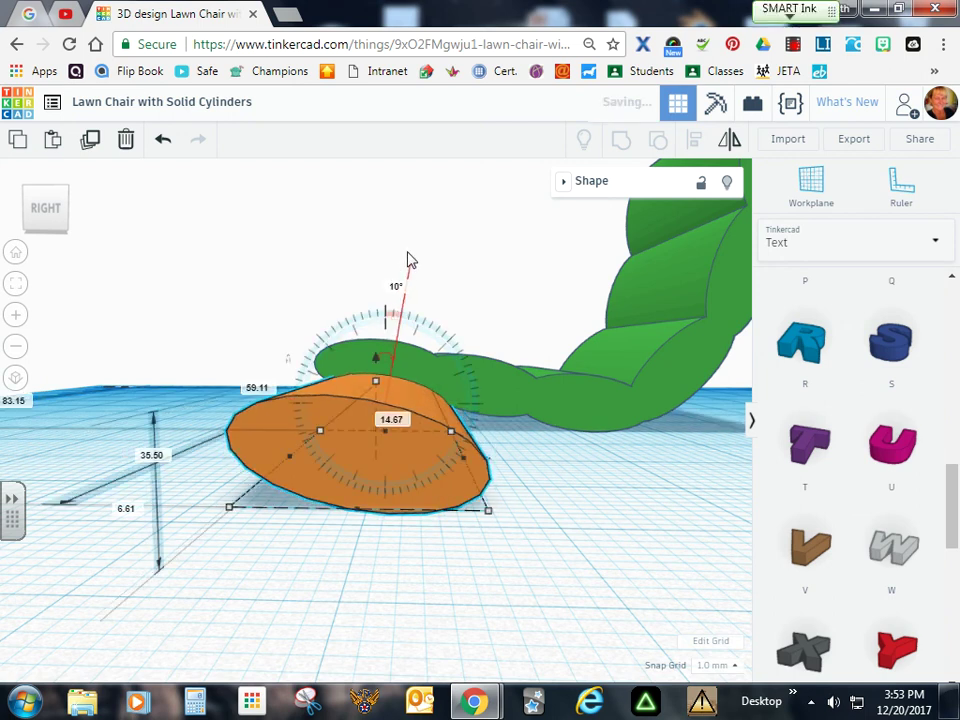
Raise the tilted cylinder to 3.00 mm above the workplane, level with the seat's front cushion.
scroll(521, 621, down, 2)
scroll(521, 621, down, 2)
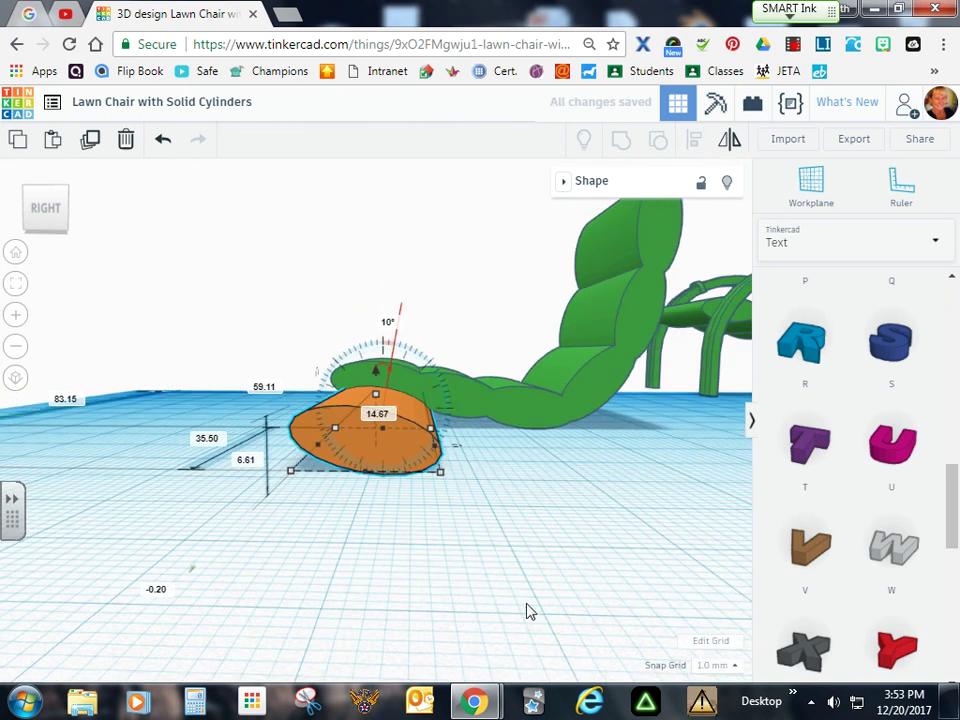
right_drag(533, 607, 615, 335)
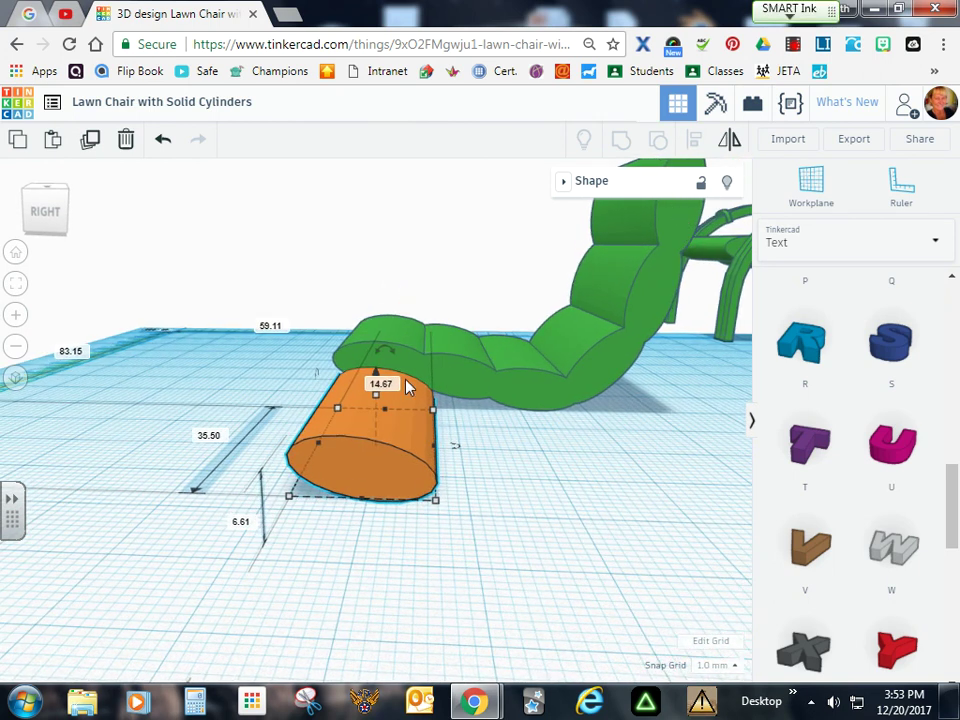
mouse_move(389, 372)
scroll(593, 627, up, 3)
scroll(592, 630, down, 4)
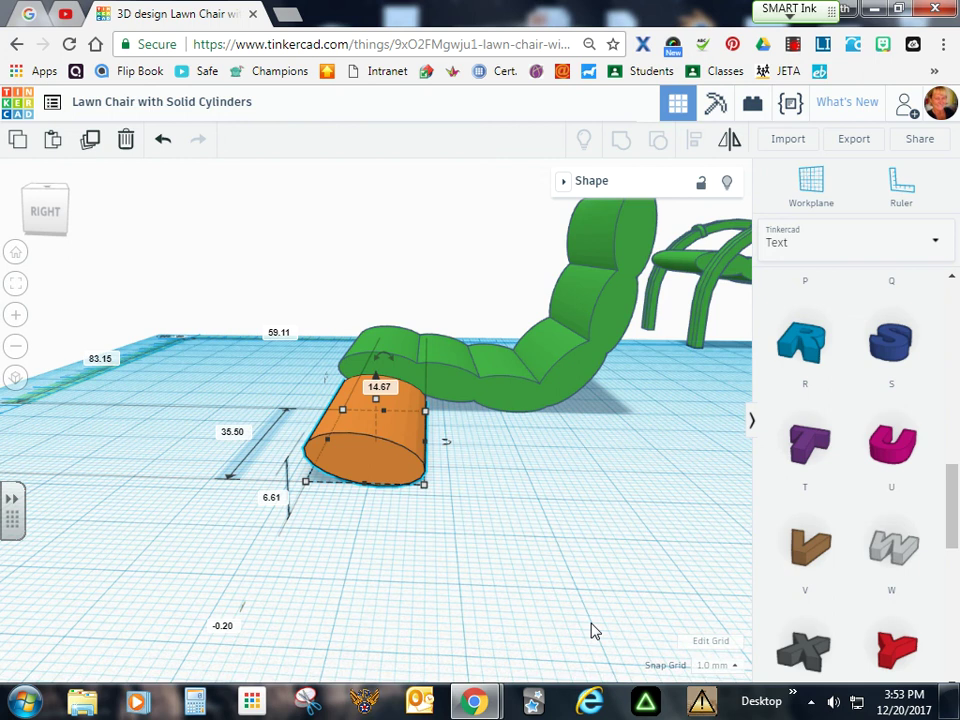
right_drag(590, 626, 612, 566)
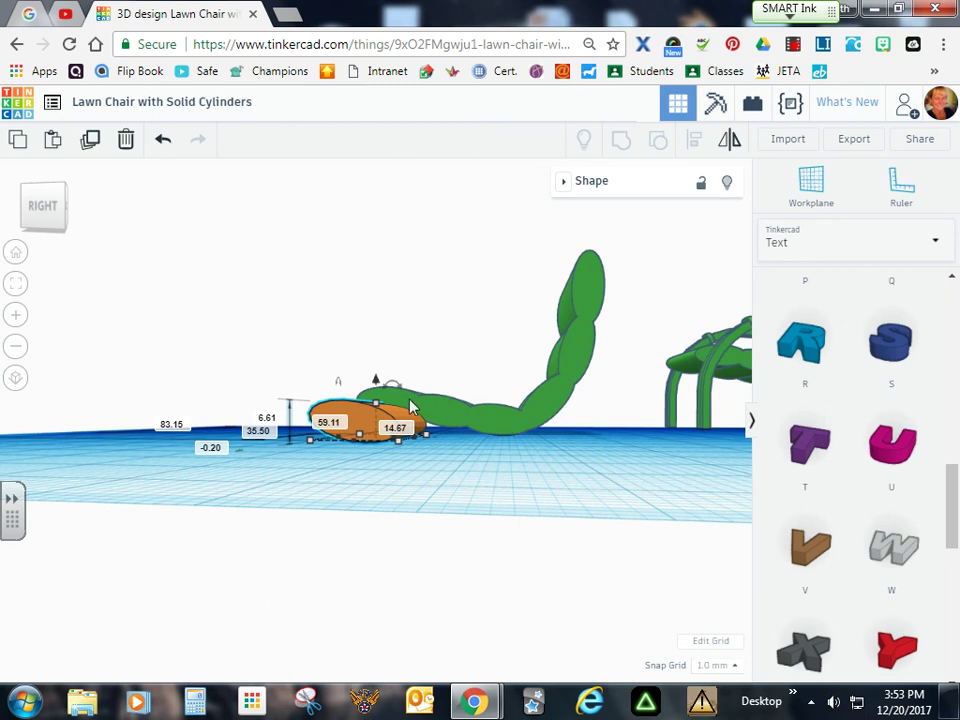
right_drag(632, 450, 621, 480)
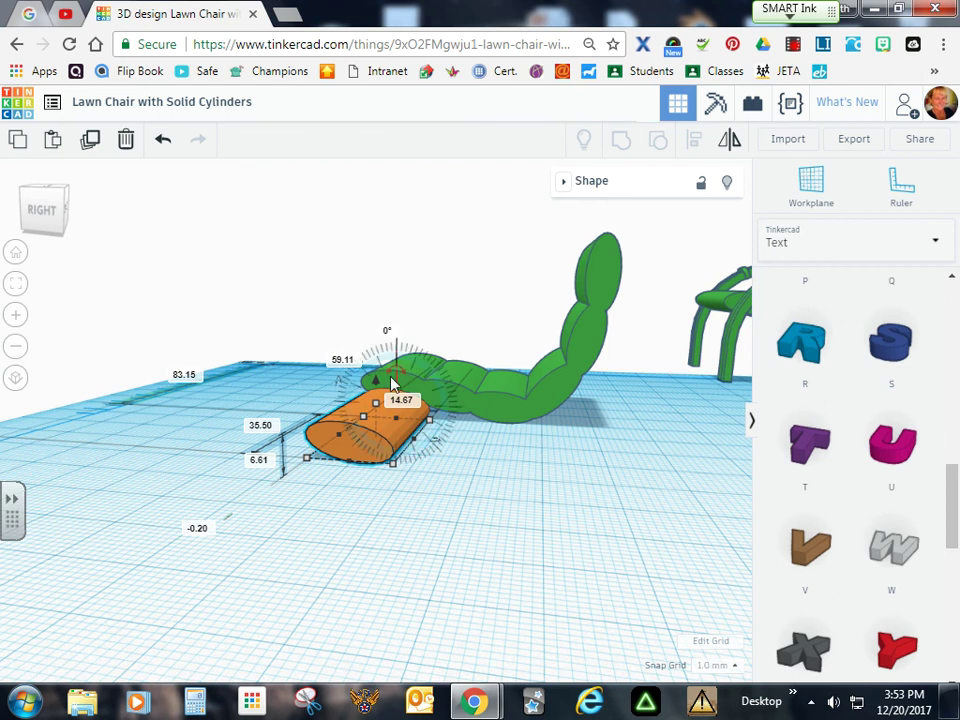
right_drag(505, 493, 555, 515)
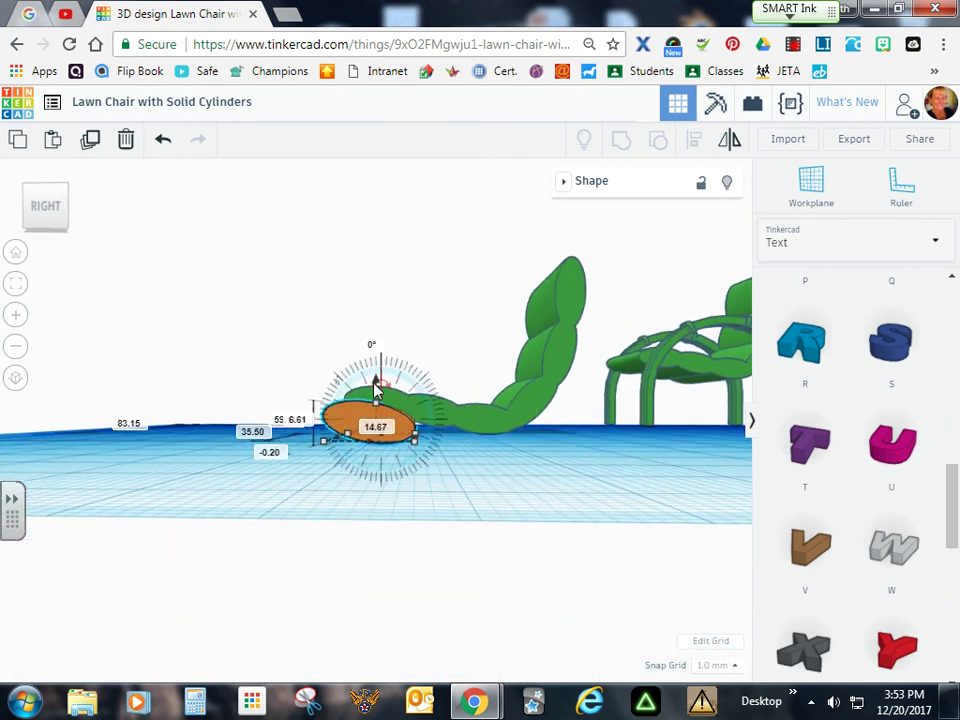
drag(375, 386, 379, 371)
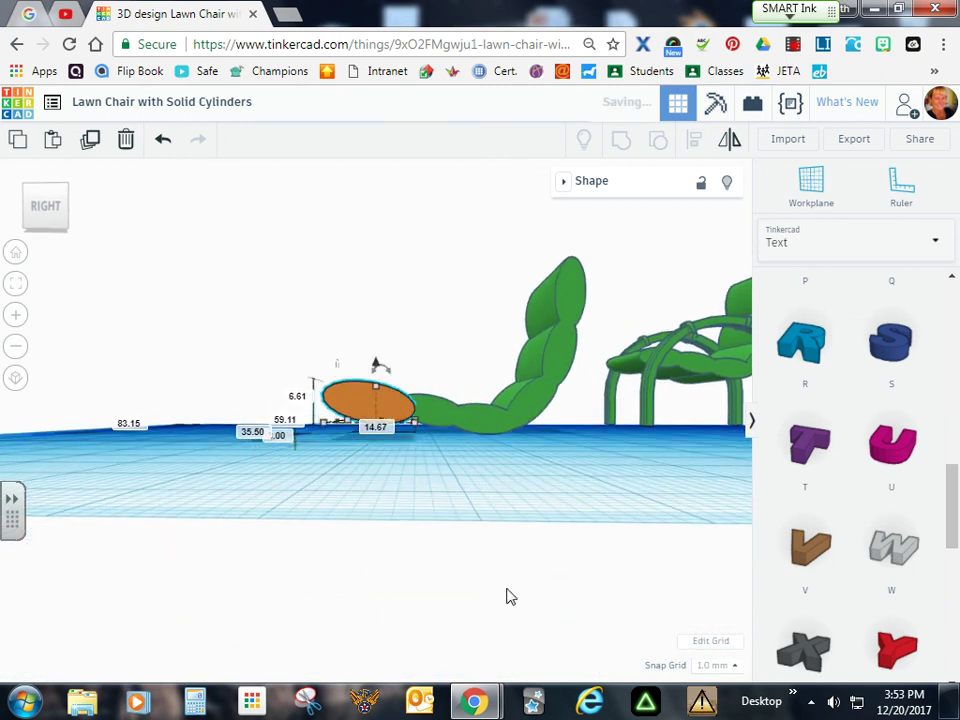
Fine-tune the raised cylinder's tilt to a flatter angle and shift it about 1 mm toward the seat's front.
right_drag(555, 493, 560, 503)
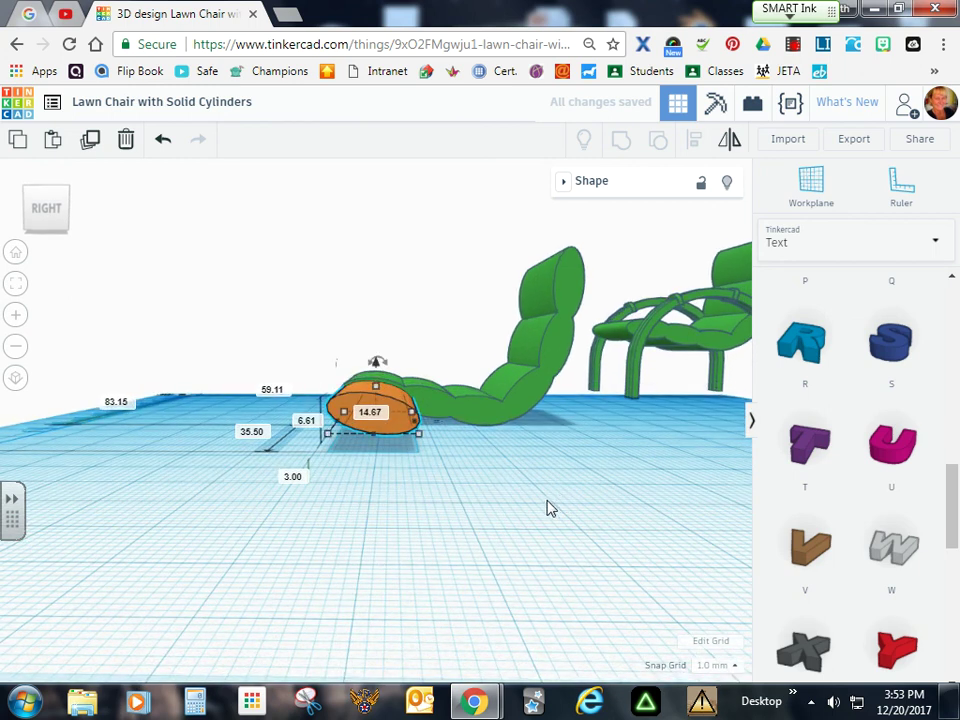
drag(378, 362, 386, 282)
right_drag(489, 542, 525, 565)
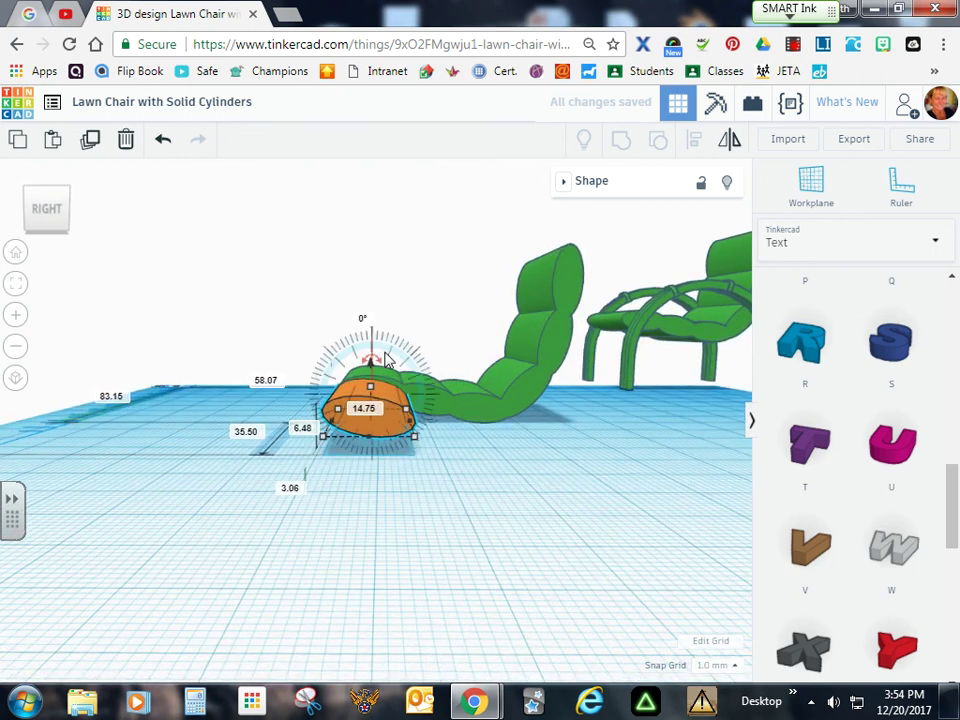
right_drag(469, 335, 470, 325)
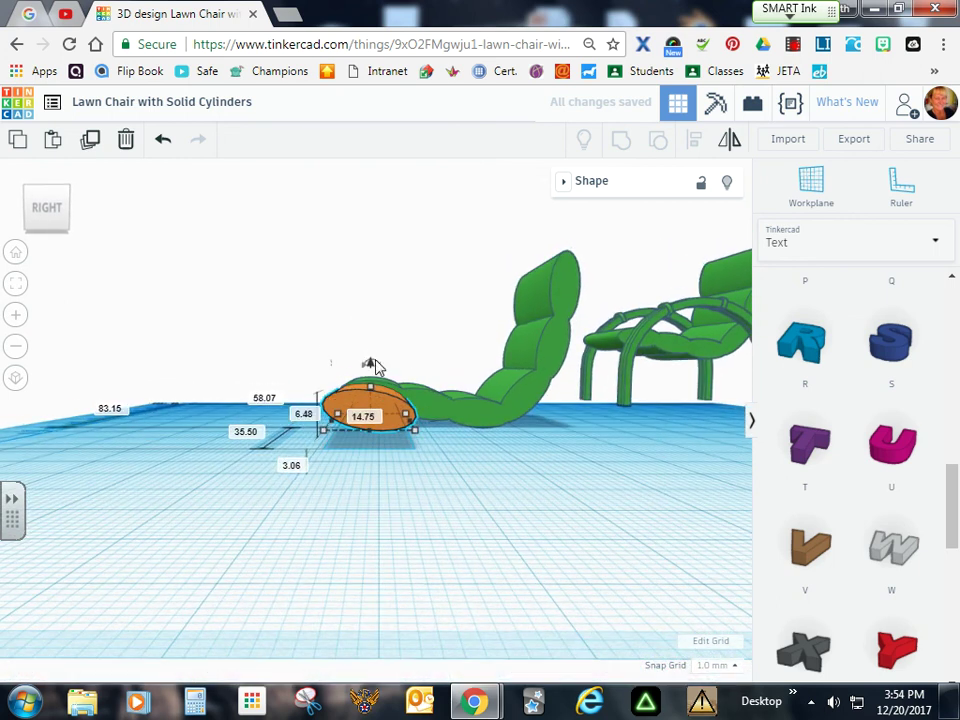
drag(375, 366, 380, 304)
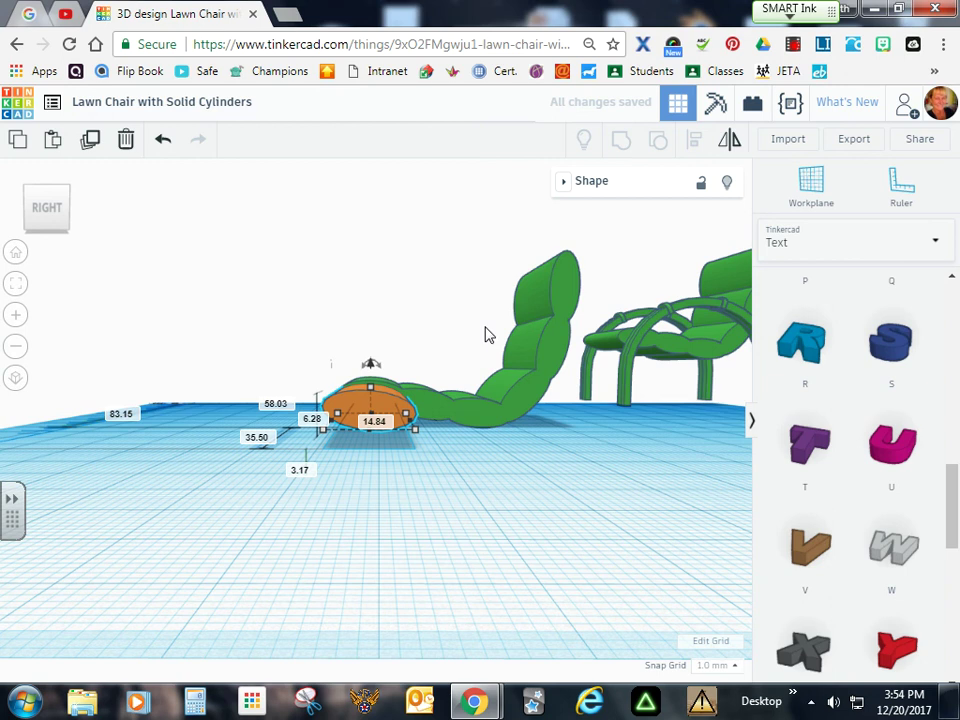
Duplicate the orange cylinder and shift the copy 13 mm toward the backrest so the two slightly overlap.
key(ctrl+d)
key(shift+Right)
key(Right)
key(Right)
key(Right)
key(Right)
key(Right)
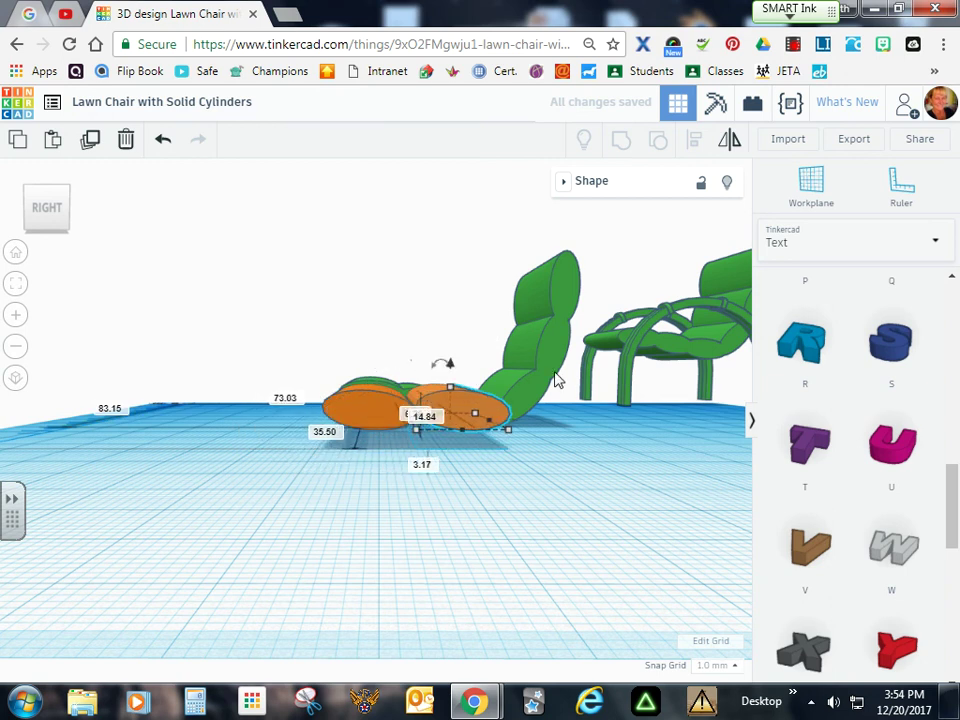
key(Left)
key(Left)
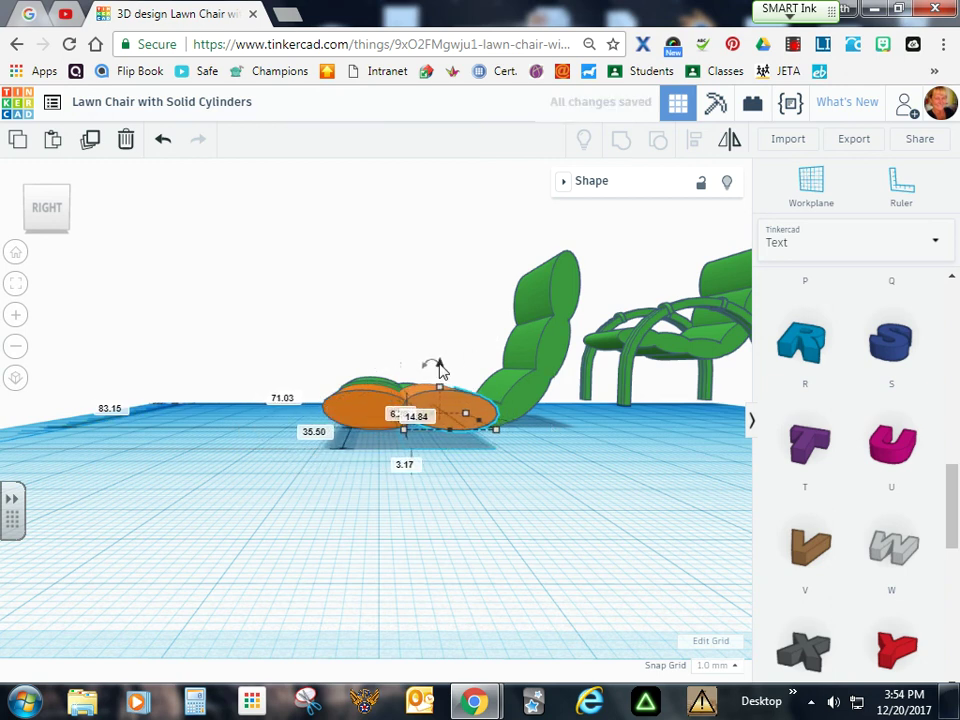
Lower the second cylinder to 2.00 mm above the workplane and tilt it 9° clockwise in side view.
drag(440, 368, 437, 376)
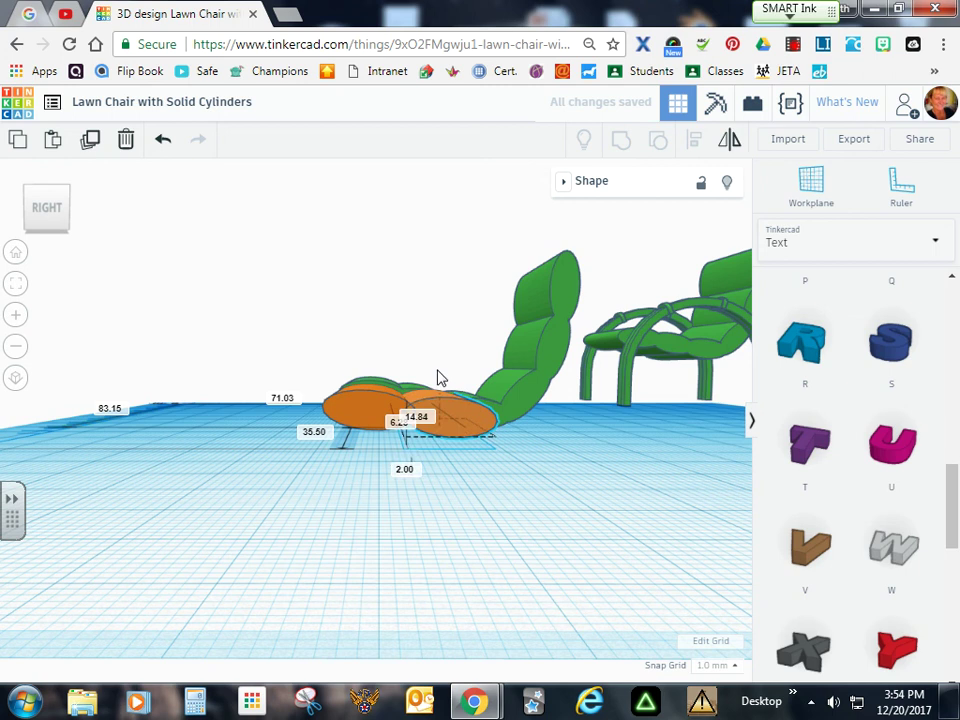
right_drag(566, 488, 542, 474)
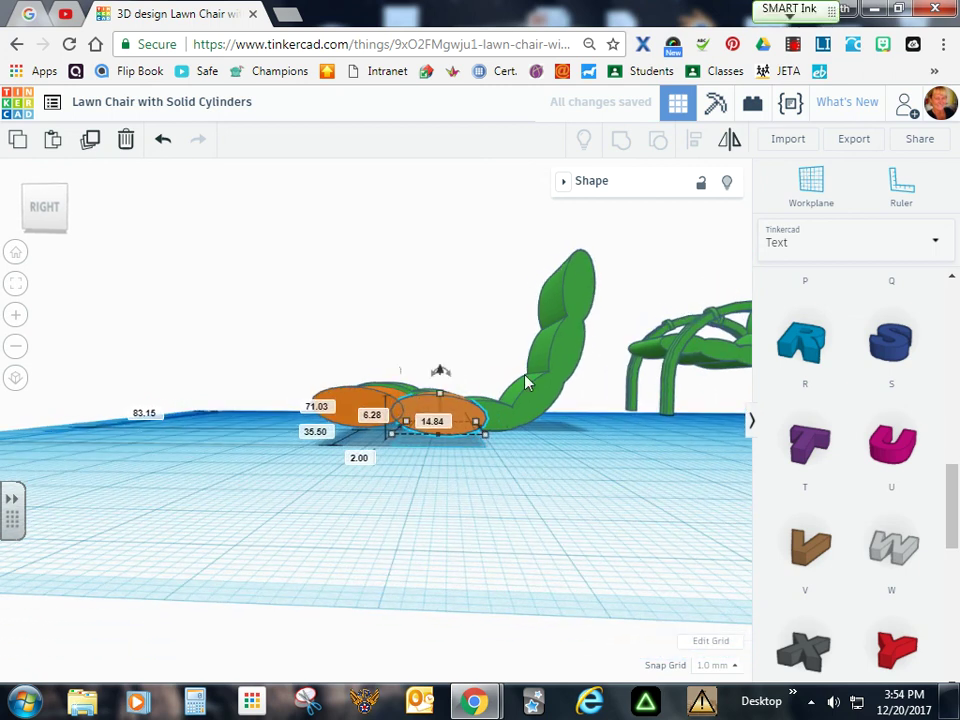
drag(448, 370, 477, 244)
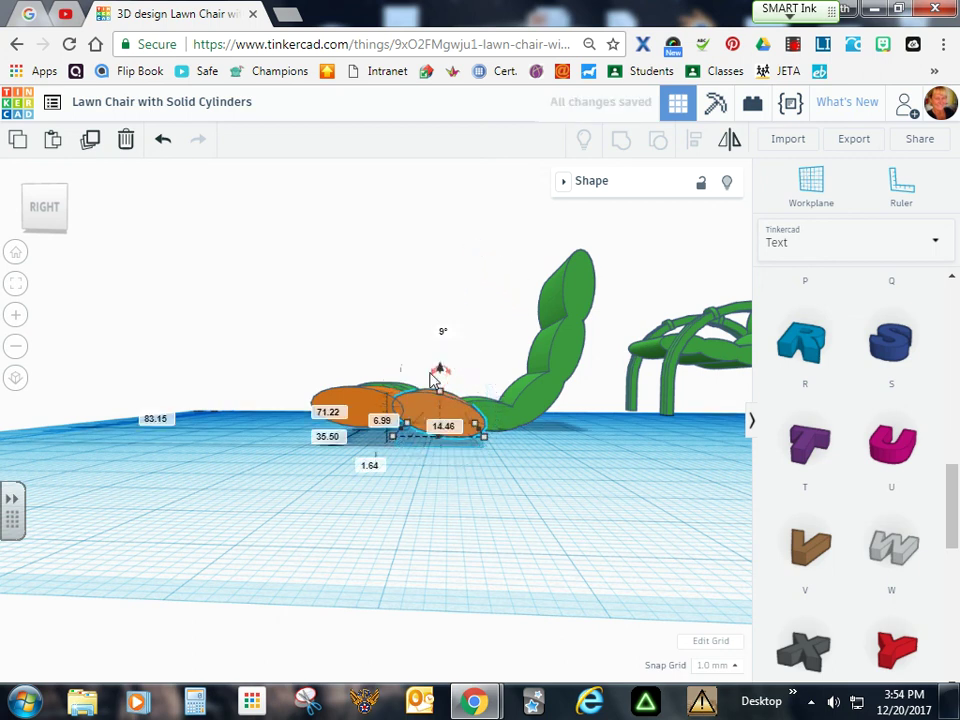
Lower the second cylinder to 1.00 mm, then duplicate it and set the copy at a slightly flatter tilt with an elevation of -1.00 mm.
drag(439, 370, 436, 377)
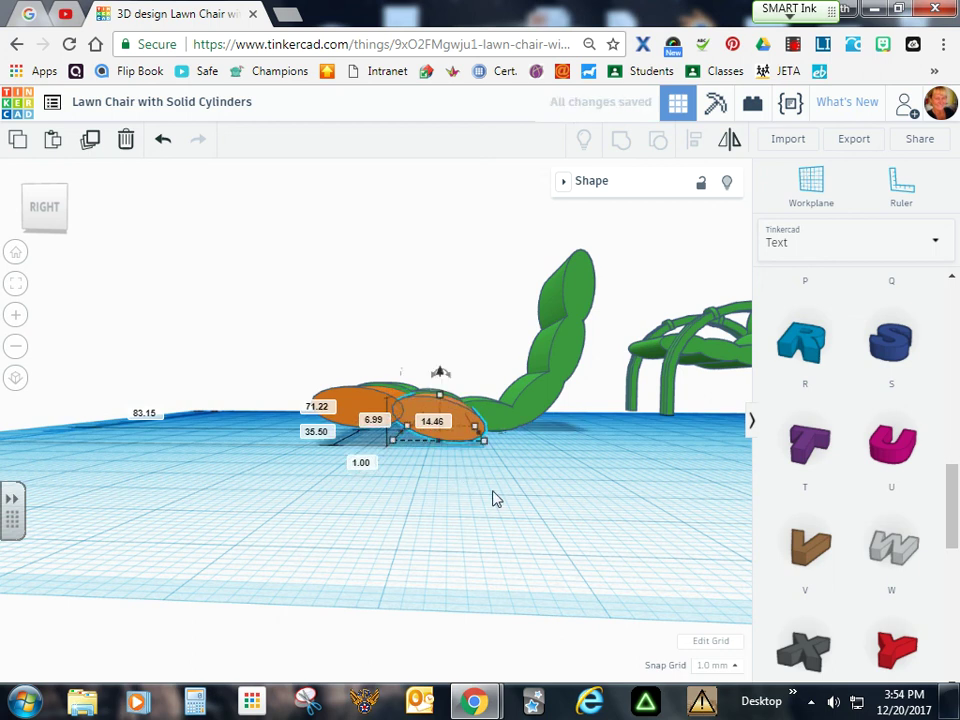
key(ctrl+d)
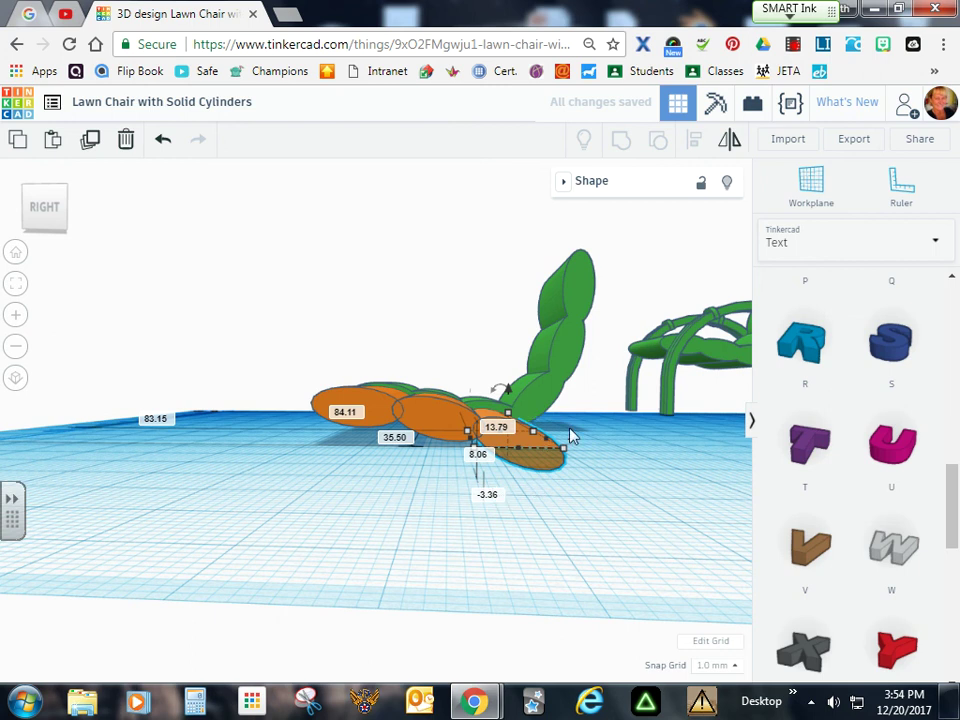
mouse_move(502, 387)
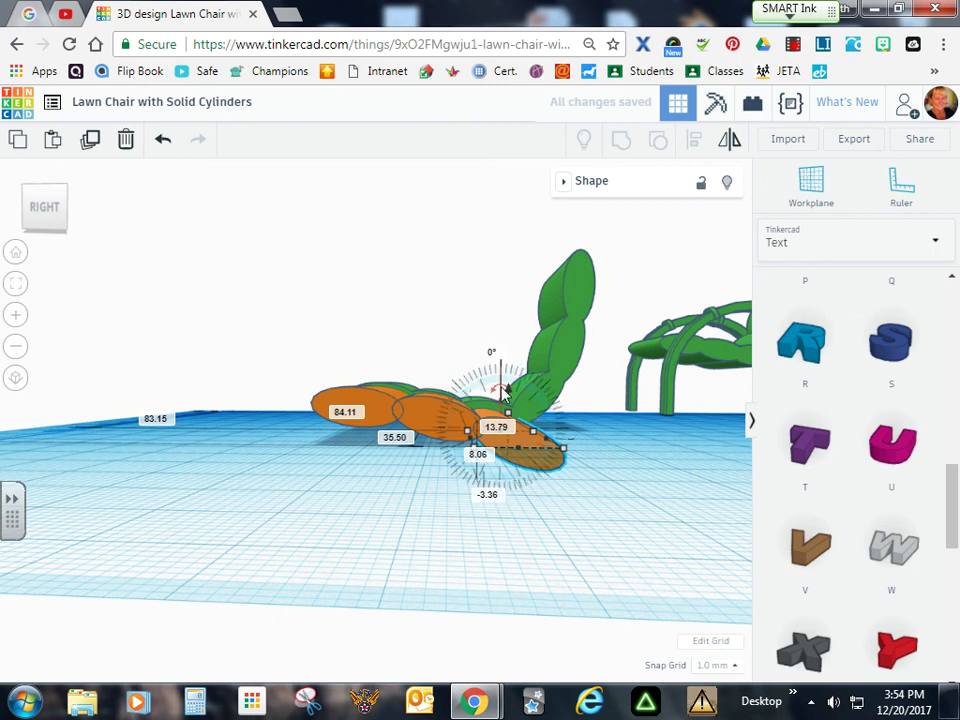
mouse_move(505, 390)
mouse_down()
mouse_move(491, 352)
mouse_move(507, 394)
mouse_move(508, 386)
mouse_up()
mouse_move(627, 482)
right_down()
mouse_move(568, 486)
mouse_move(641, 495)
mouse_move(611, 493)
mouse_move(623, 495)
right_up()
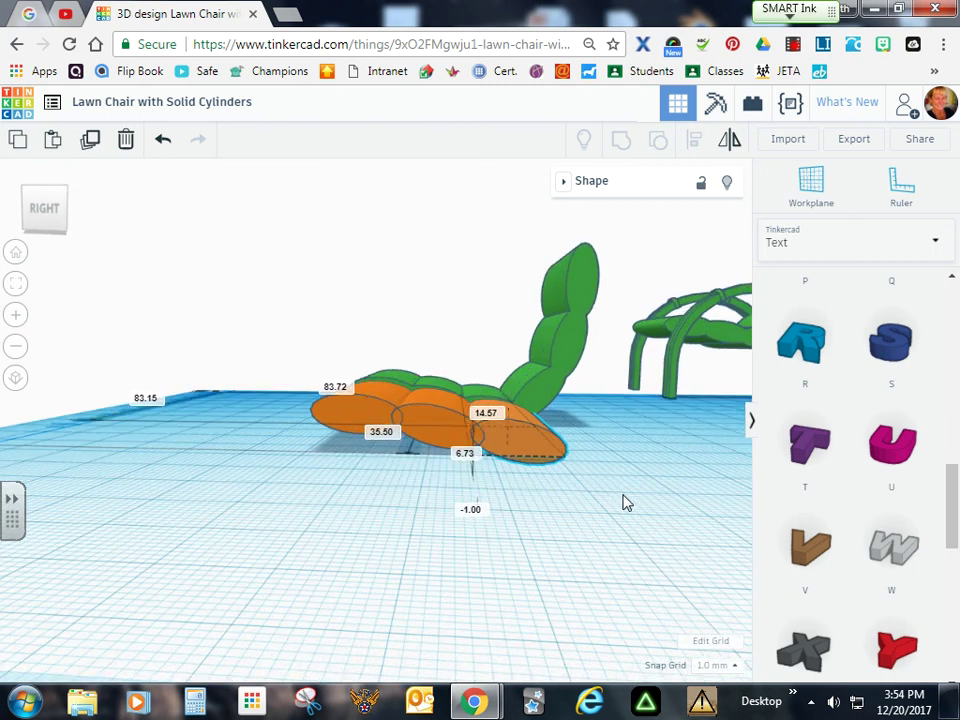
Shift the second cylinder 1 mm and the third cylinder 2 mm toward the seat's front so they overlap more.
click(447, 441)
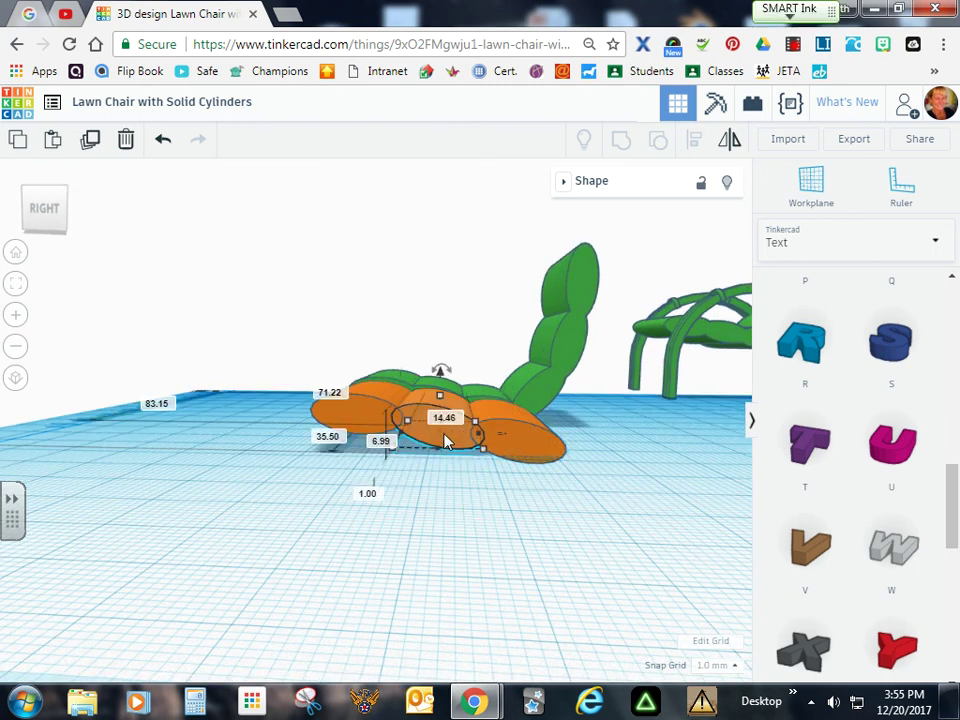
key(Left)
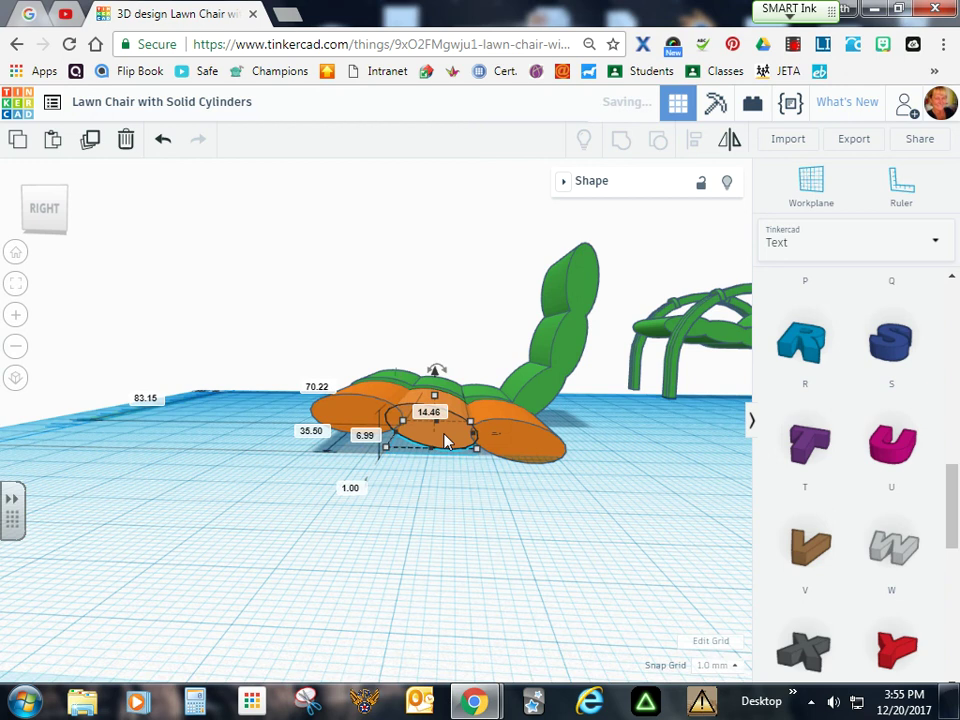
drag(447, 441, 519, 446)
key(Left)
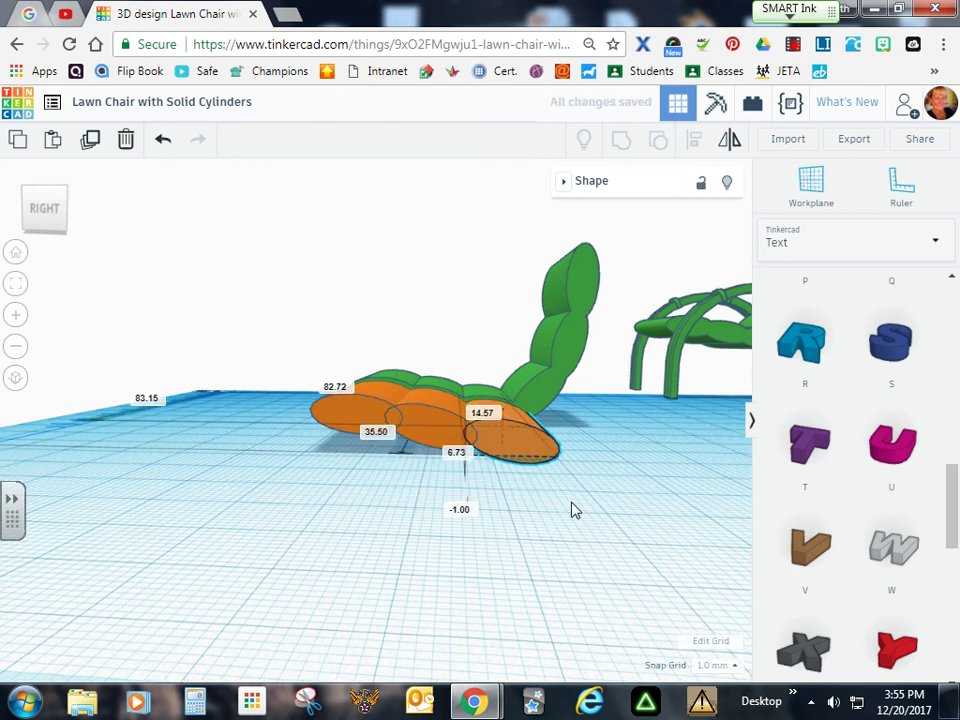
mouse_move(575, 510)
right_down()
mouse_move(544, 499)
mouse_move(549, 491)
mouse_move(572, 515)
right_up()
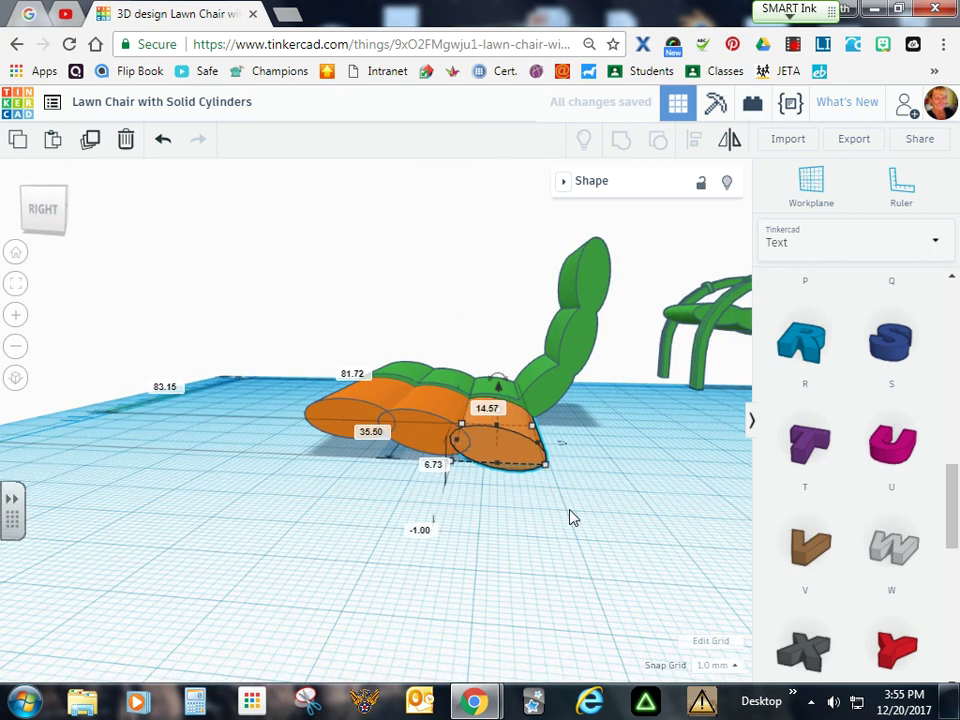
Set the snap grid to 0.25 mm and place a duplicate of the third cylinder 8.75 mm further toward the backrest.
click(736, 666)
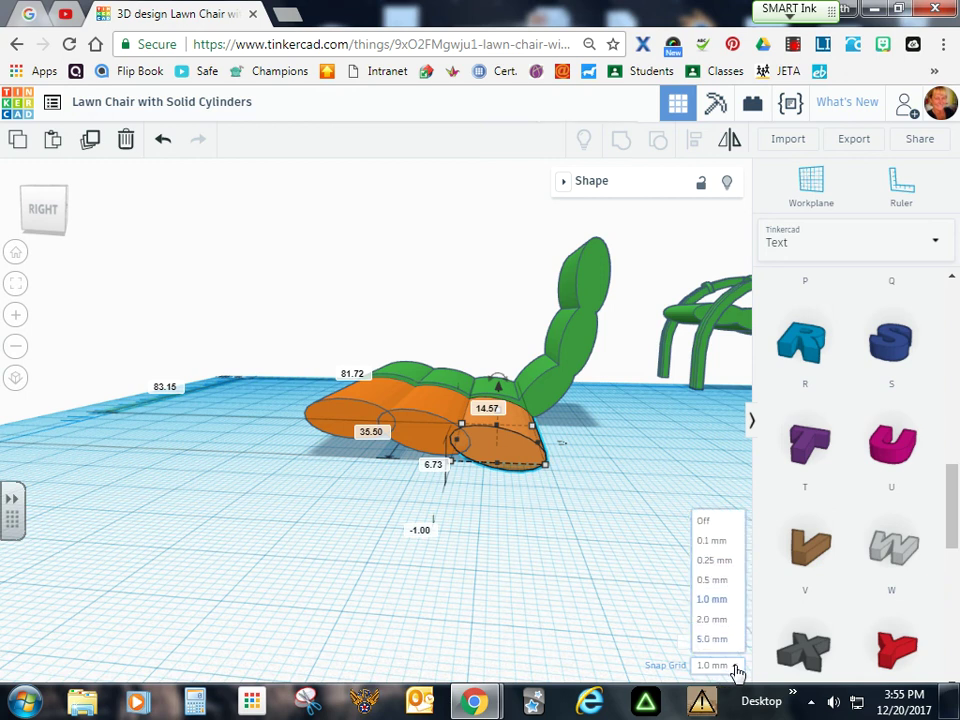
click(720, 562)
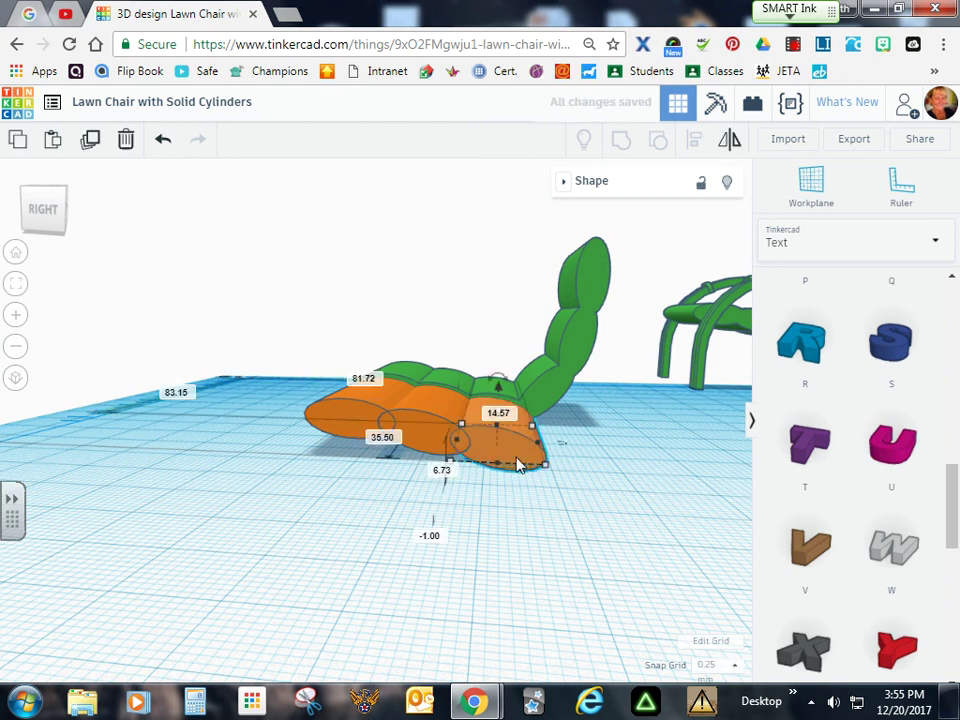
drag(533, 482, 685, 524)
right_drag(683, 516, 634, 518)
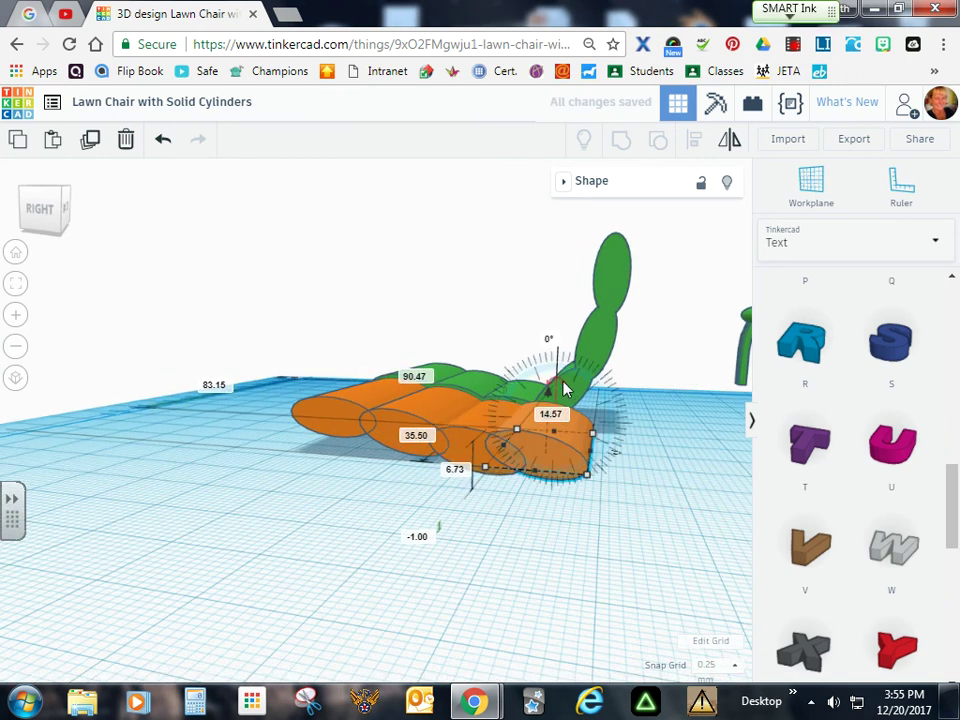
Rotate the fourth cylinder 62° counterclockwise in side view and raise it to an elevation of -0.25 mm to form the seat's bend.
drag(562, 385, 418, 340)
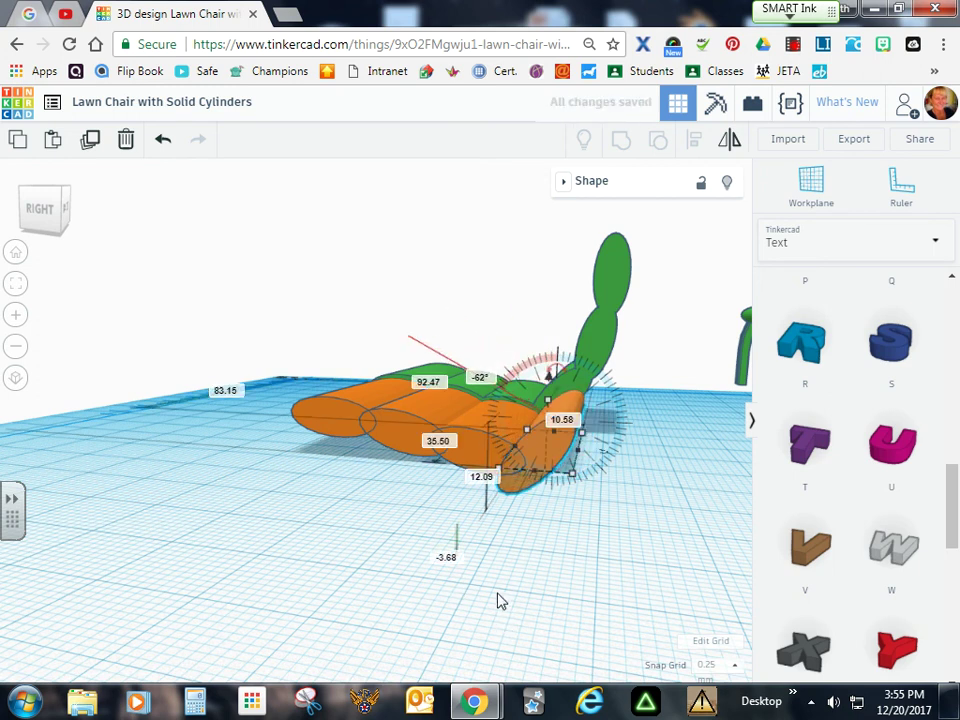
right_drag(504, 597, 519, 594)
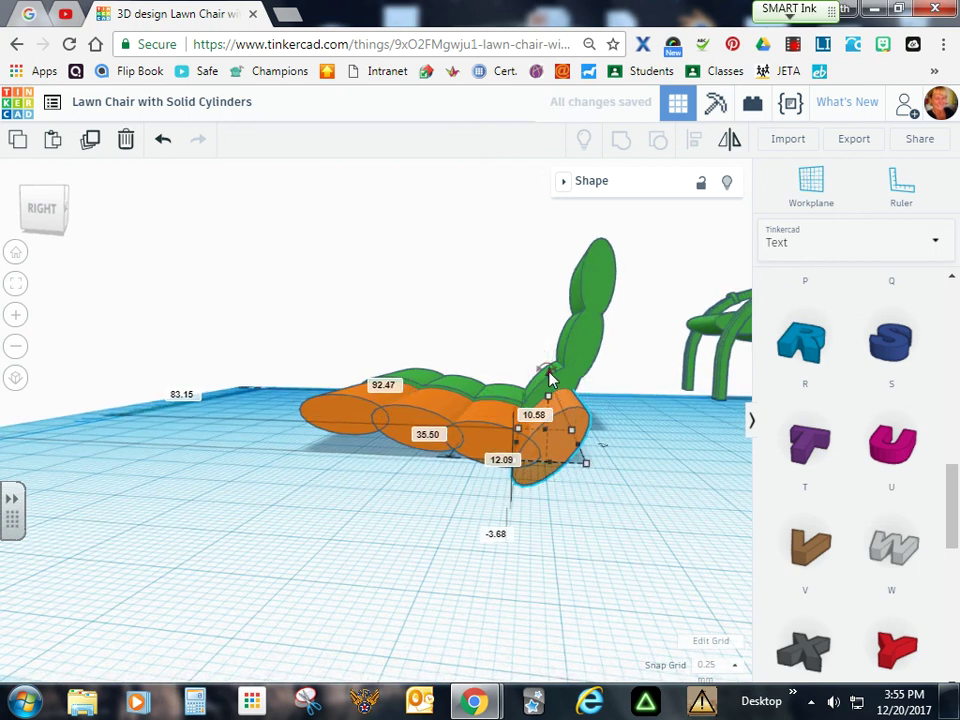
drag(549, 378, 549, 360)
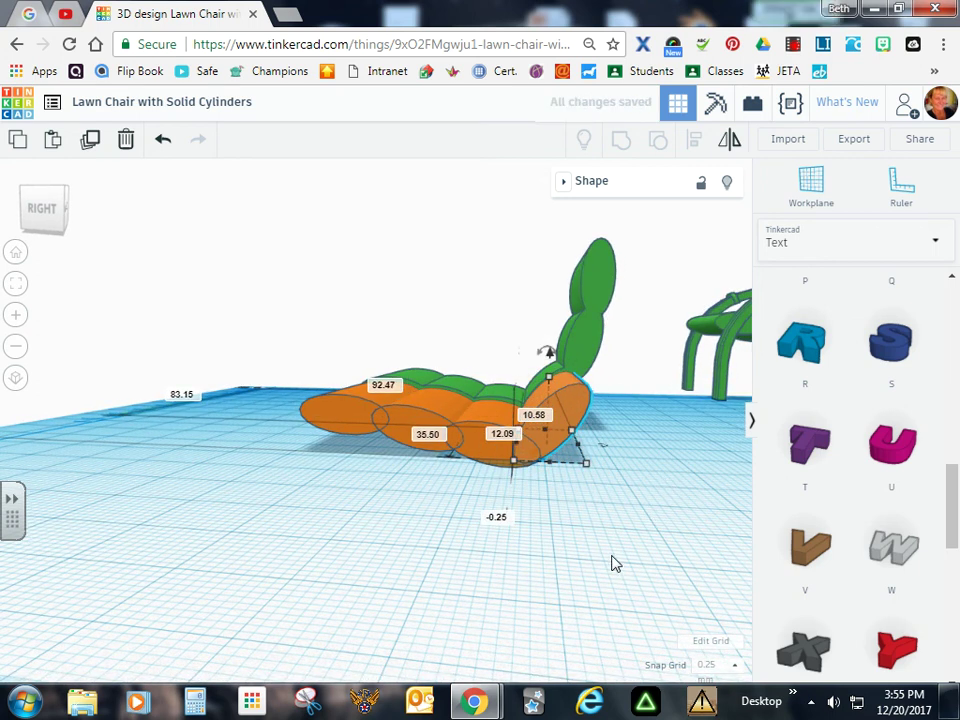
mouse_move(615, 563)
right_down()
mouse_move(632, 542)
mouse_move(632, 516)
mouse_move(590, 497)
mouse_move(634, 536)
mouse_move(630, 591)
mouse_move(643, 606)
mouse_move(612, 559)
mouse_move(603, 563)
right_up()
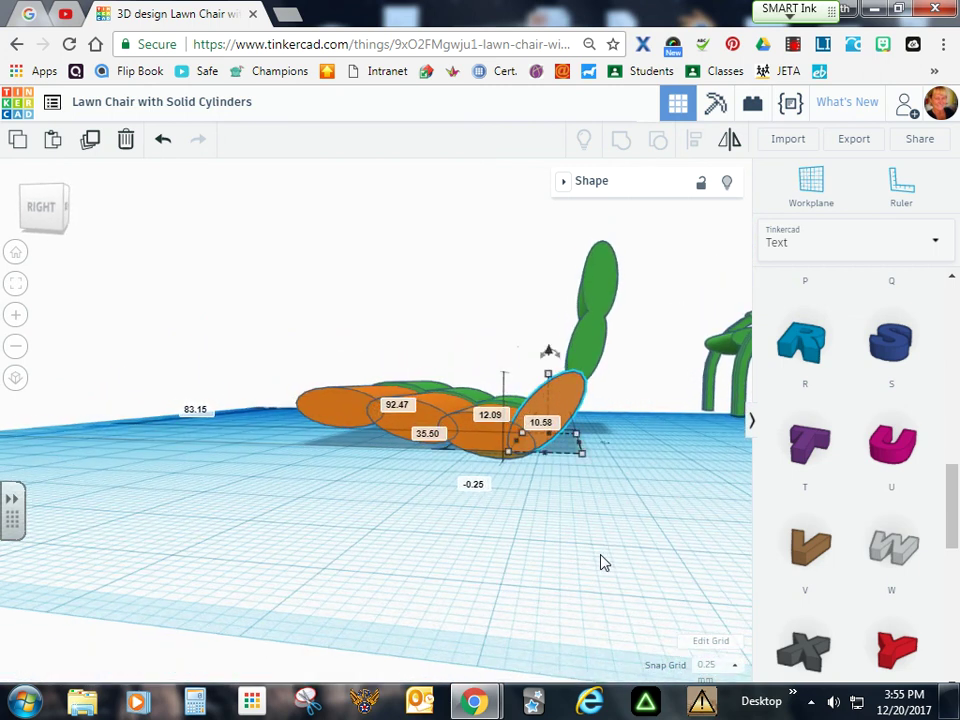
Duplicate the fourth cylinder and rotate the copy 36° clockwise in side view to start the backrest.
key(ctrl+d)
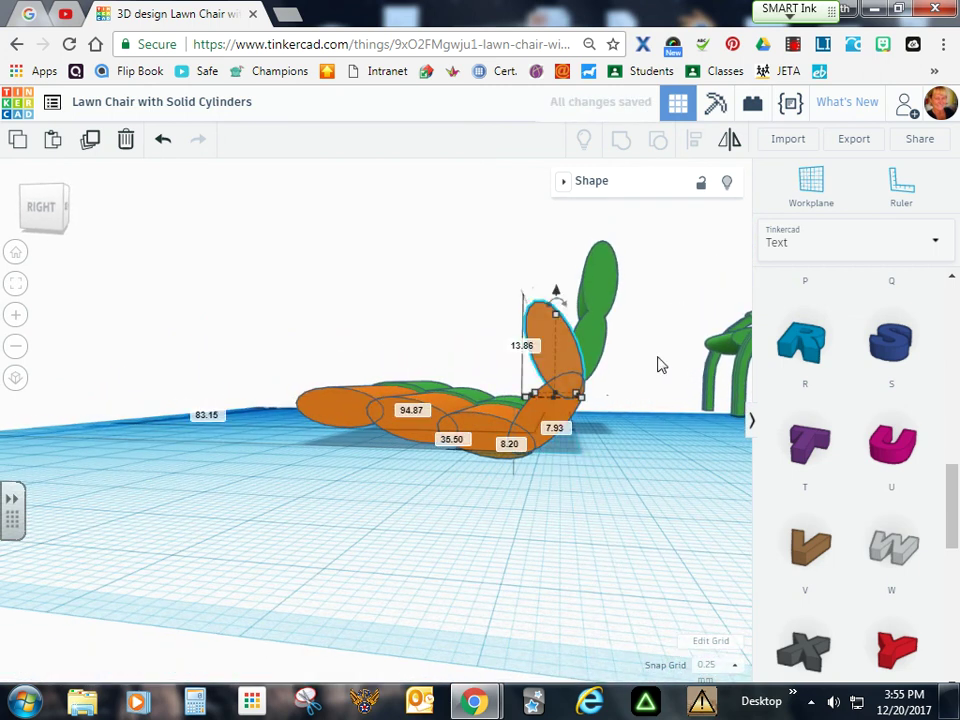
drag(566, 300, 620, 288)
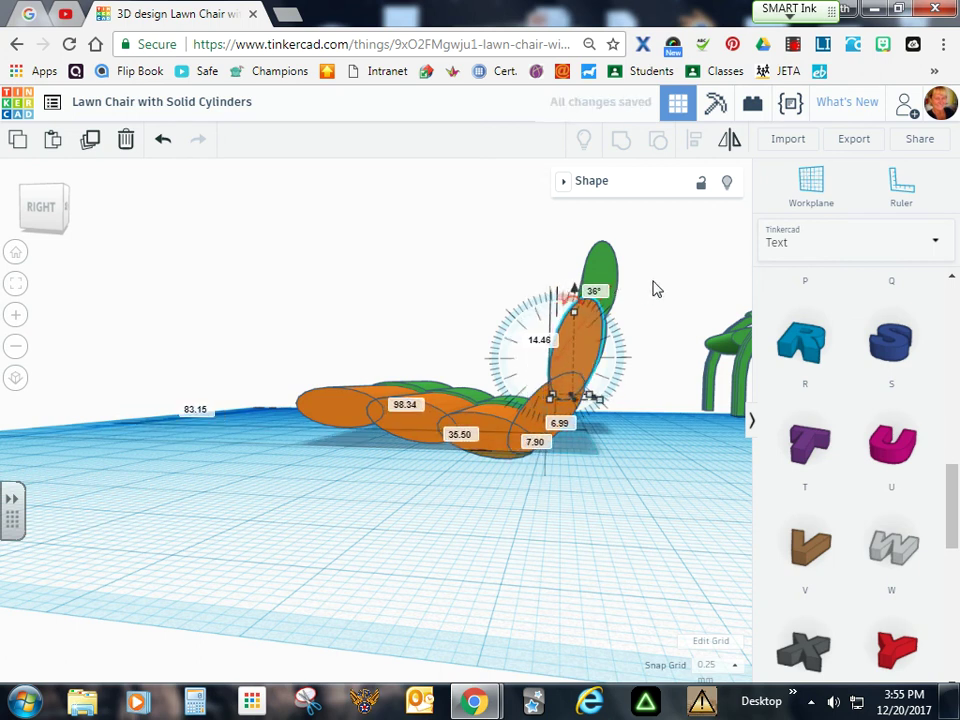
key(ctrl+z)
right_drag(653, 288, 650, 299)
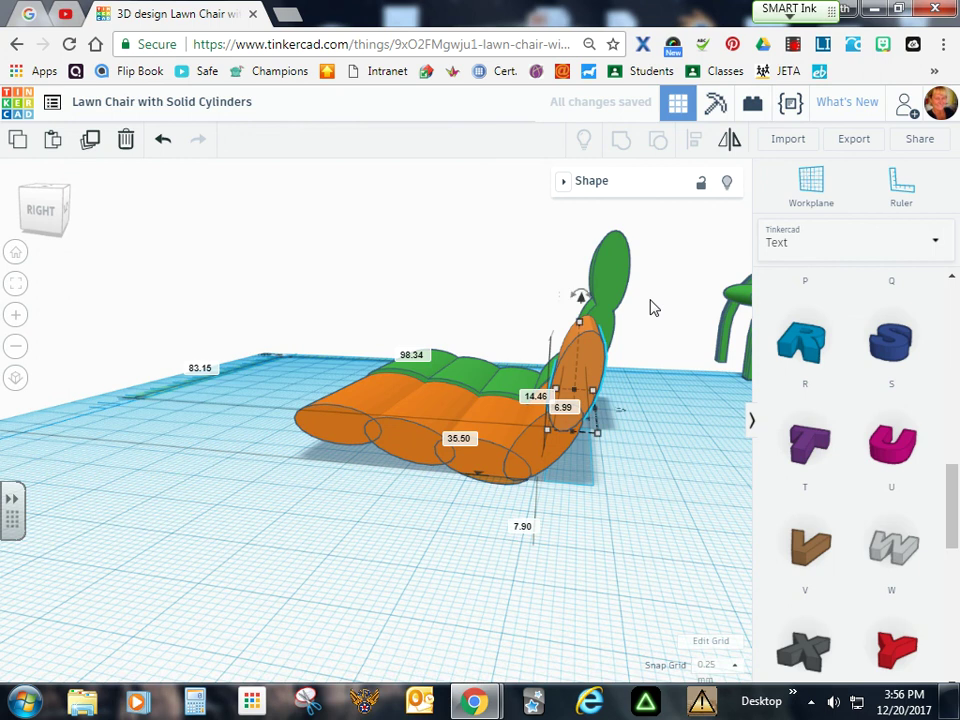
Raise the fifth cylinder to 9.50 mm above the workplane and tilt it another 6° clockwise.
mouse_move(580, 296)
mouse_down()
mouse_move(574, 266)
mouse_move(580, 290)
mouse_up()
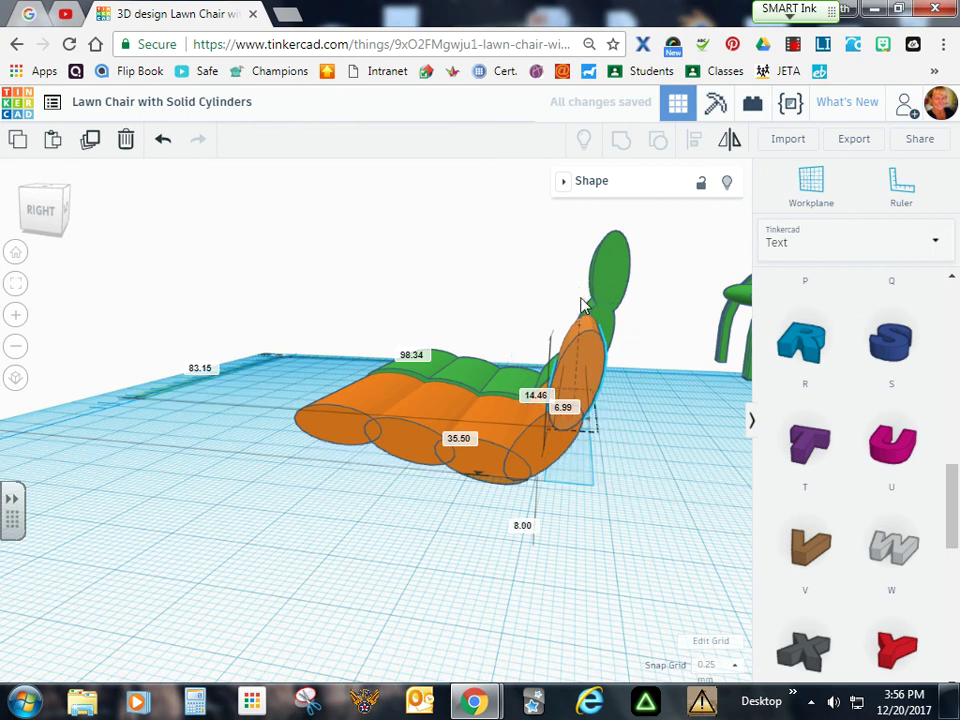
click(585, 296)
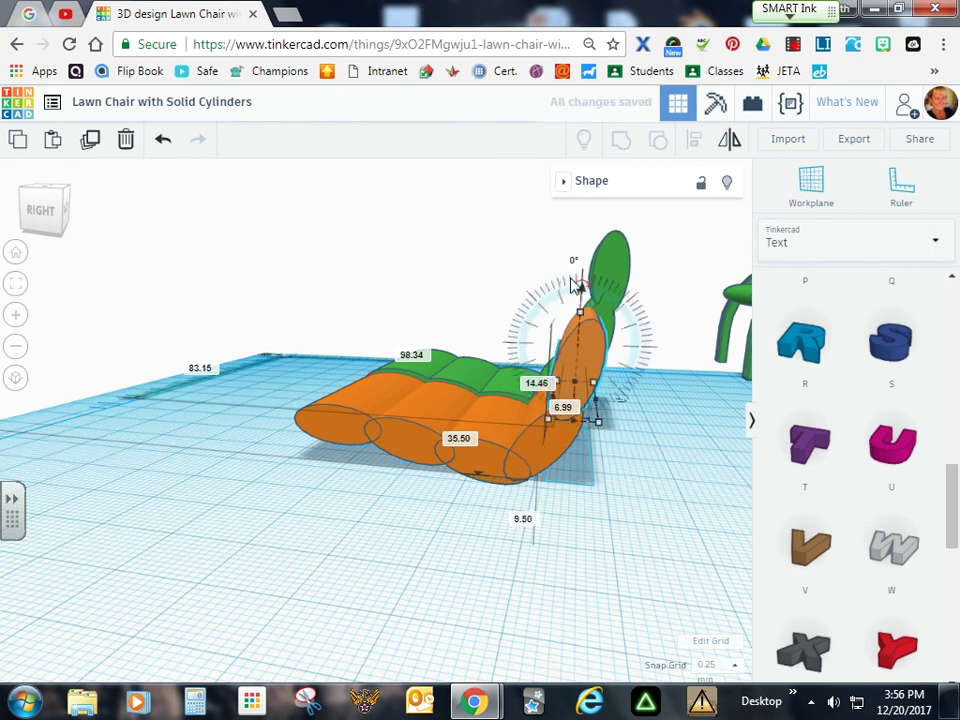
drag(577, 292, 584, 290)
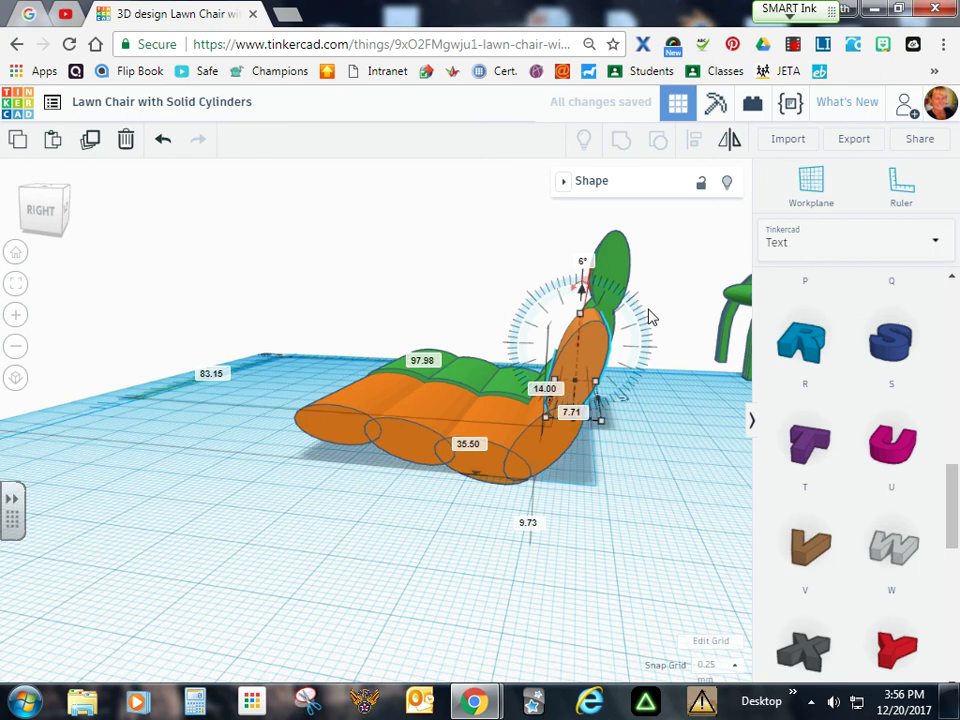
Shift the fifth cylinder 1.75 mm toward the back of the chair to line up with the green backrest.
key(Right)
key(Right)
key(Right)
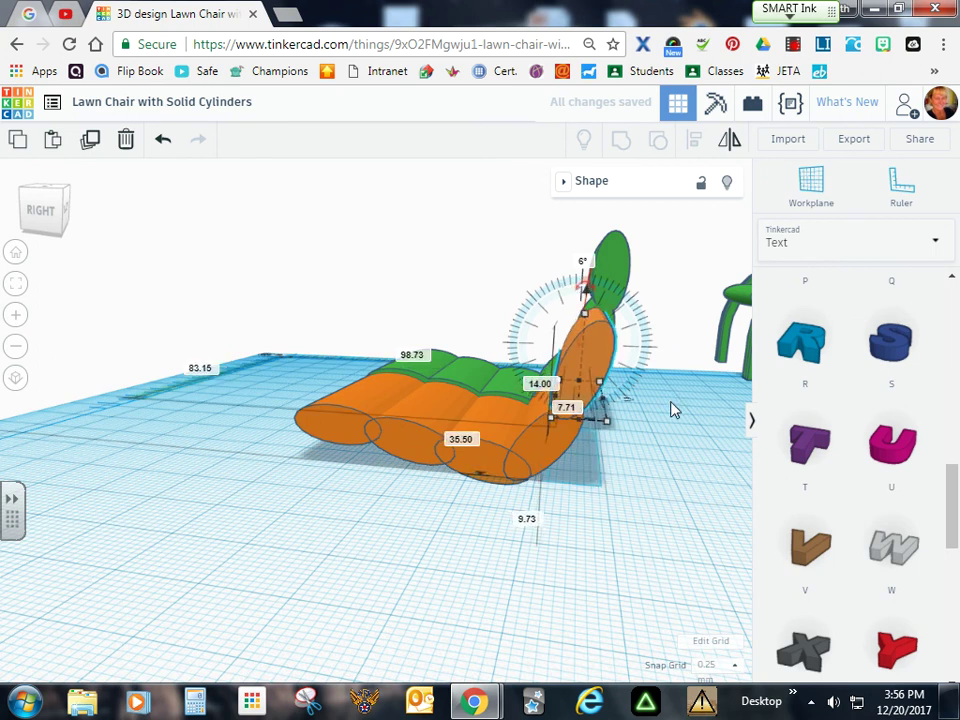
key(Left)
key(Left)
key(Left)
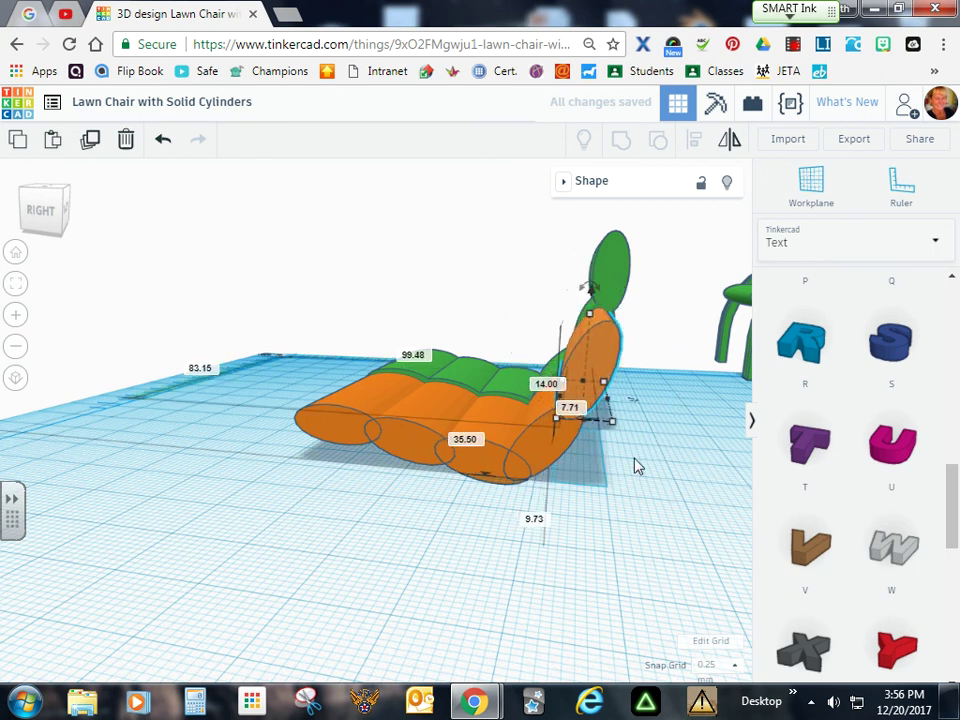
key(Left)
mouse_move(574, 531)
right_down()
mouse_move(634, 540)
mouse_move(574, 527)
right_up()
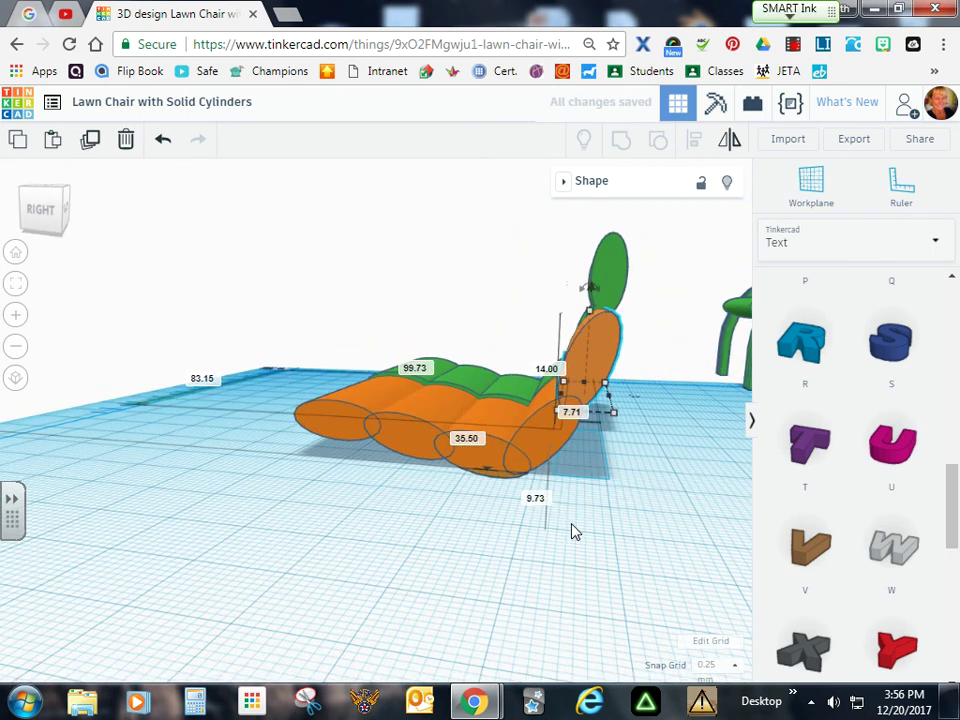
Duplicate the fifth cylinder to add the top section of the backrest, and check its fit against the green chair.
key(ctrl+d)
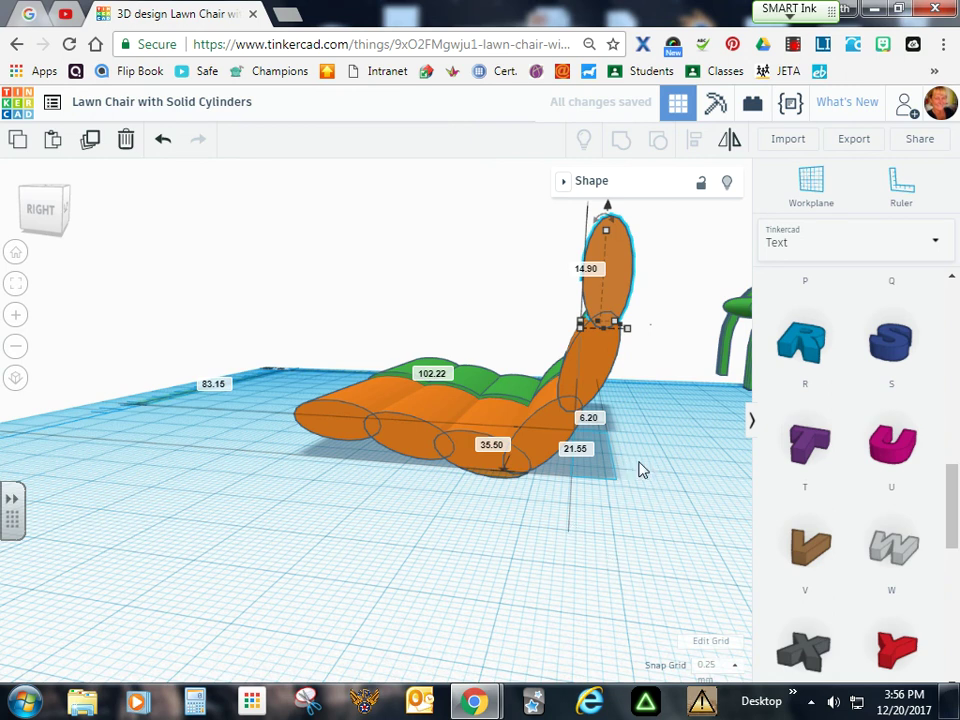
click(632, 517)
mouse_move(355, 597)
right_down()
mouse_move(476, 611)
mouse_move(349, 596)
right_up()
right_drag(636, 446, 676, 358)
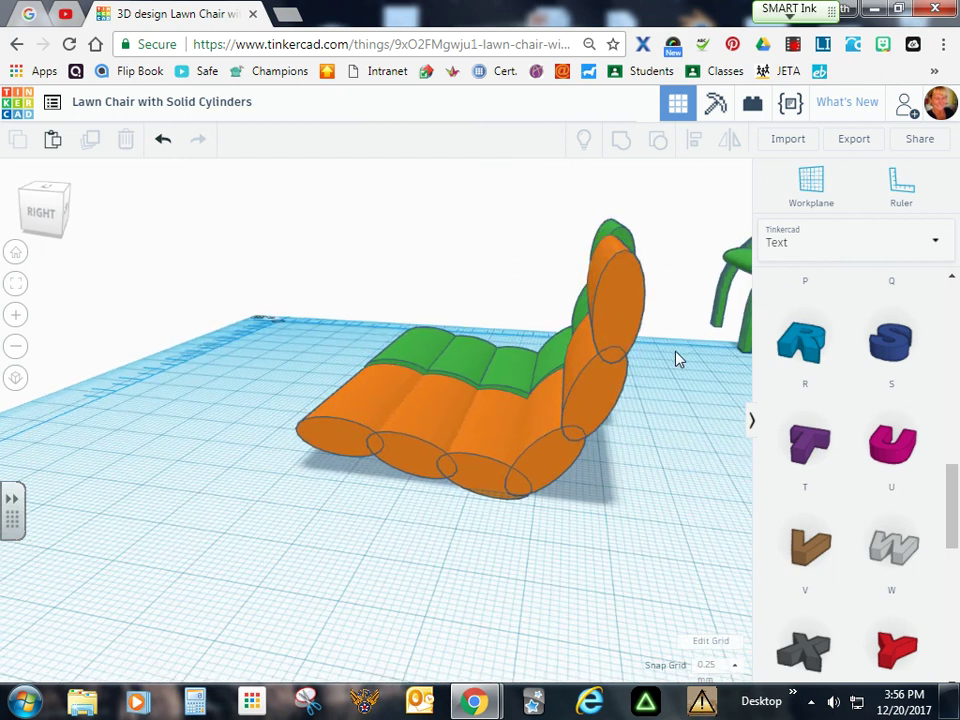
Shift the top backrest cylinder 1 mm toward the back and raise it to 23.25 mm above the workplane.
click(628, 288)
key(Right)
key(Right)
key(Right)
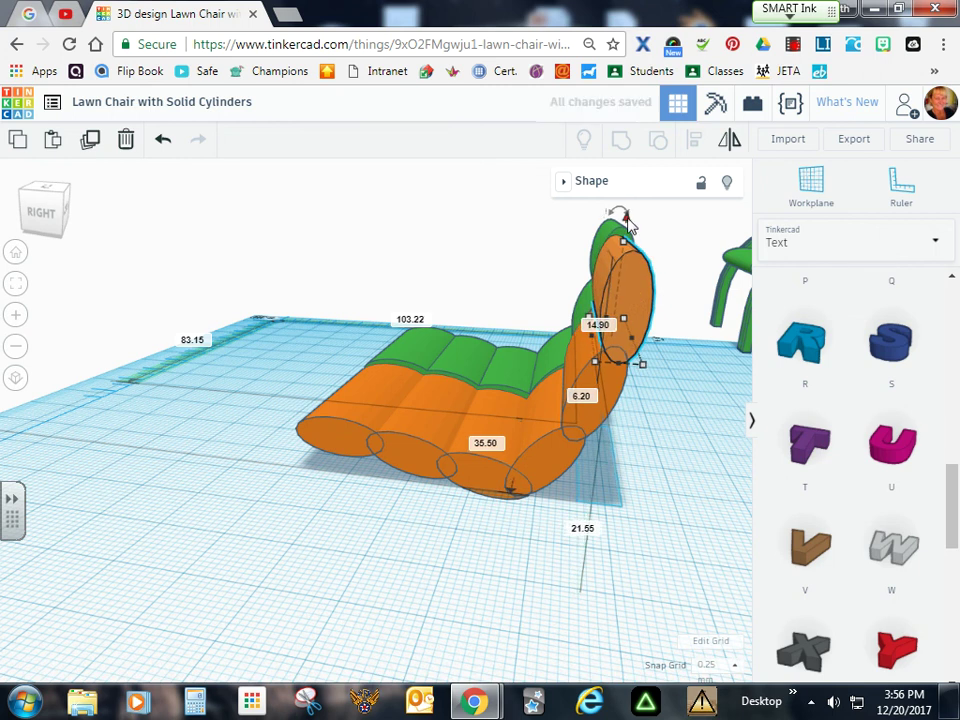
drag(628, 219, 631, 207)
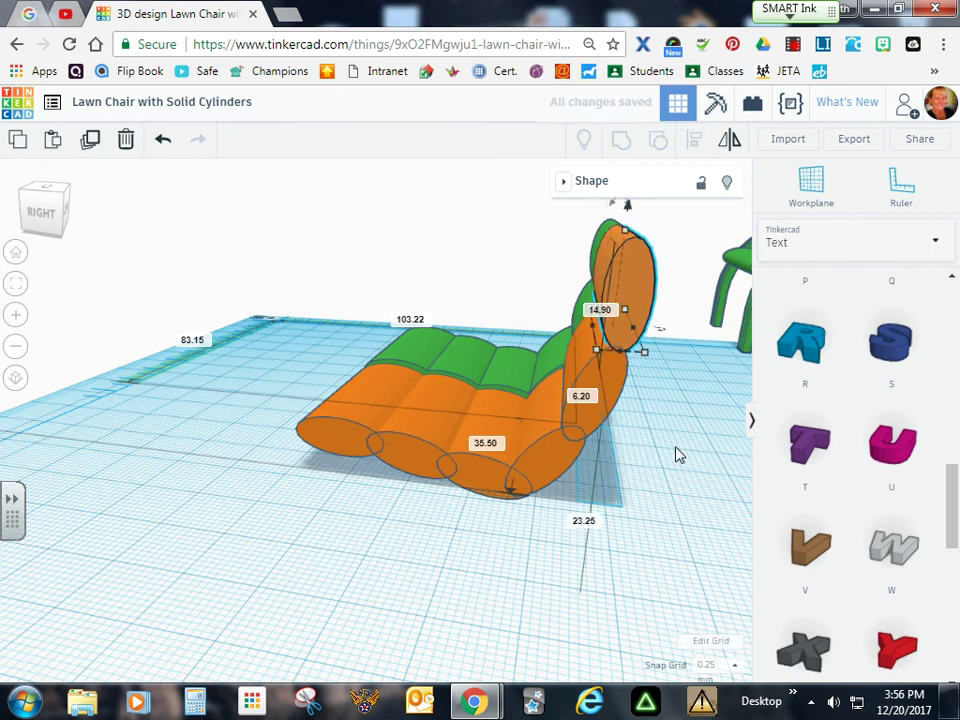
Shift the top backrest cylinder 0.25 mm and the one below it 0.5 mm further toward the back.
click(672, 485)
mouse_move(671, 493)
right_down()
mouse_move(670, 470)
mouse_move(651, 471)
mouse_move(662, 473)
right_up()
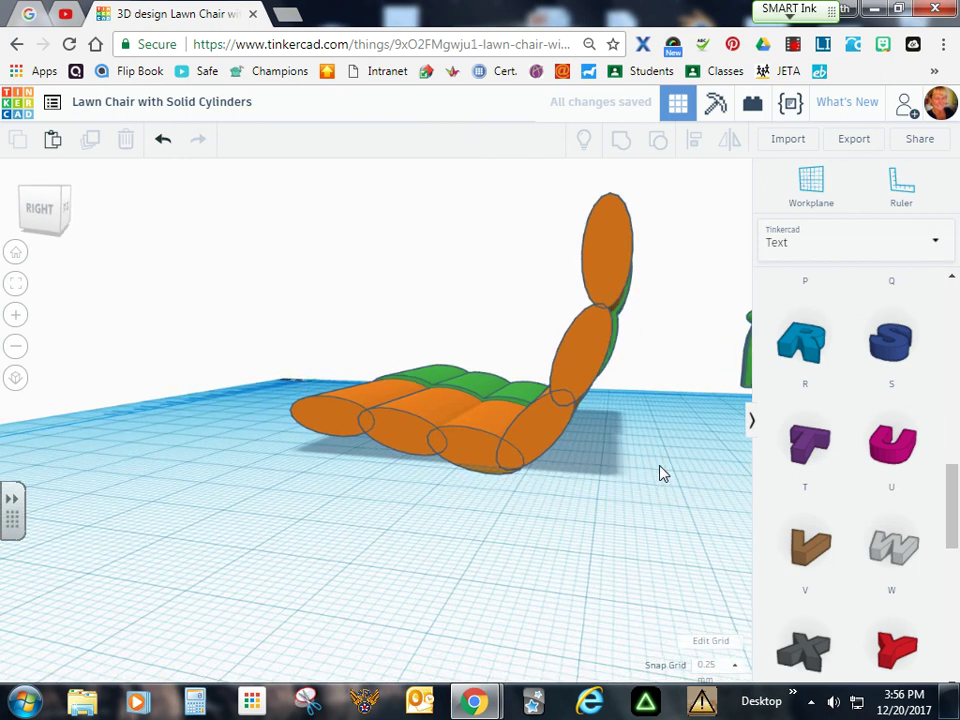
click(620, 290)
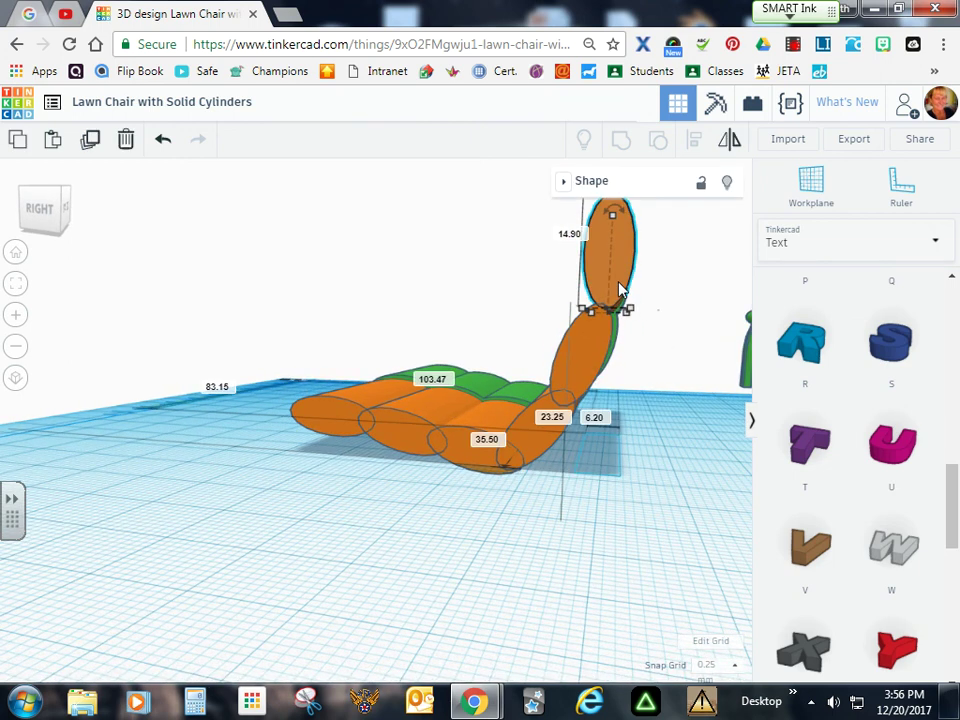
click(586, 385)
key(Right)
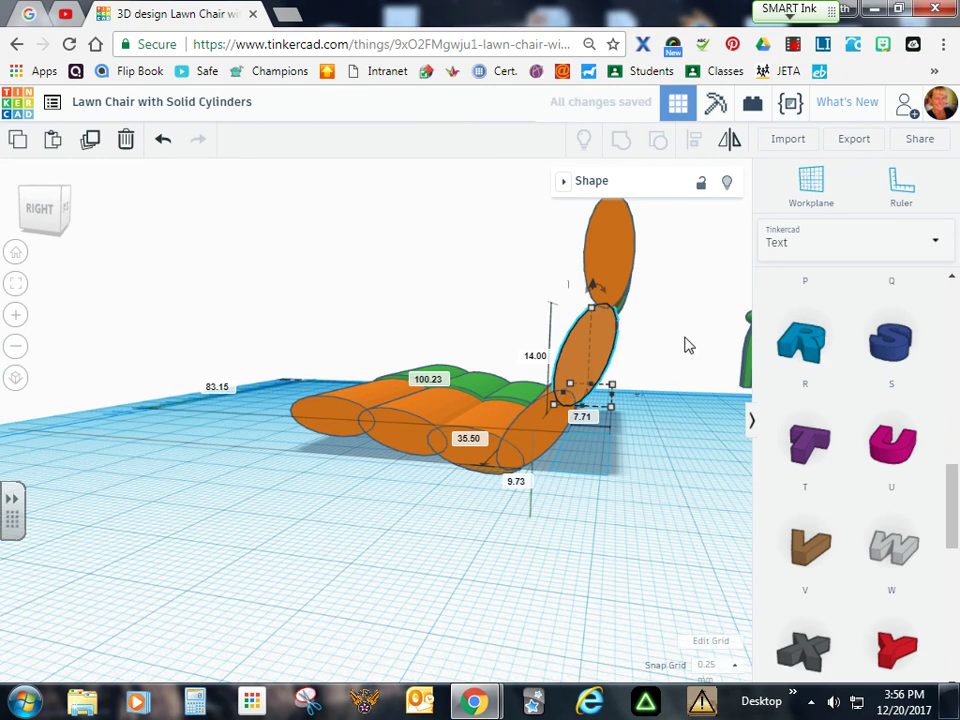
right_drag(685, 338, 697, 359)
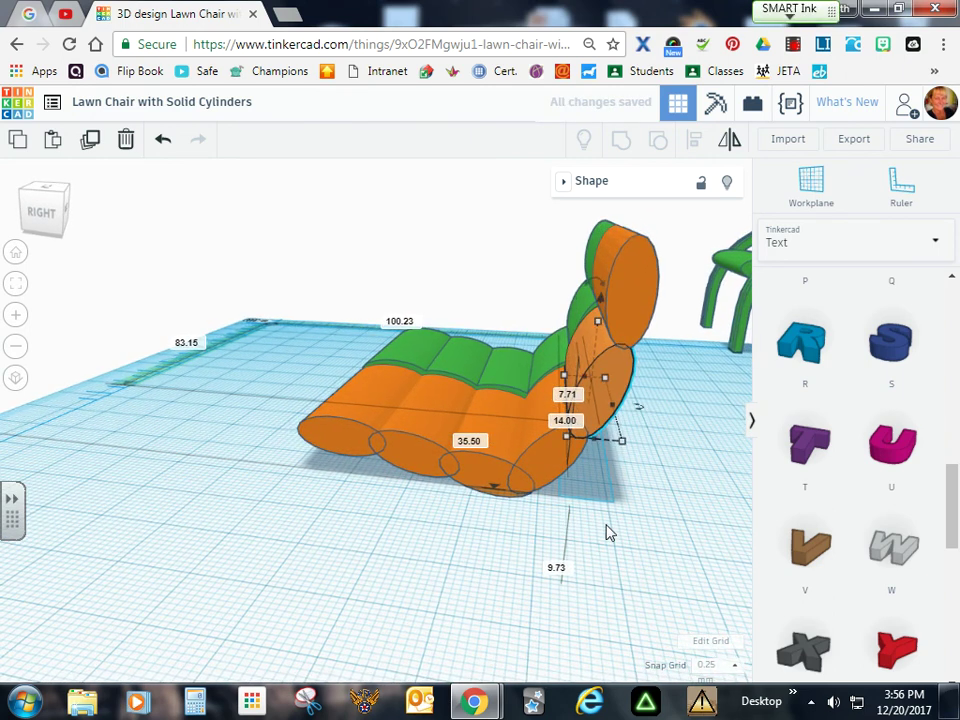
right_drag(610, 533, 621, 521)
click(566, 427)
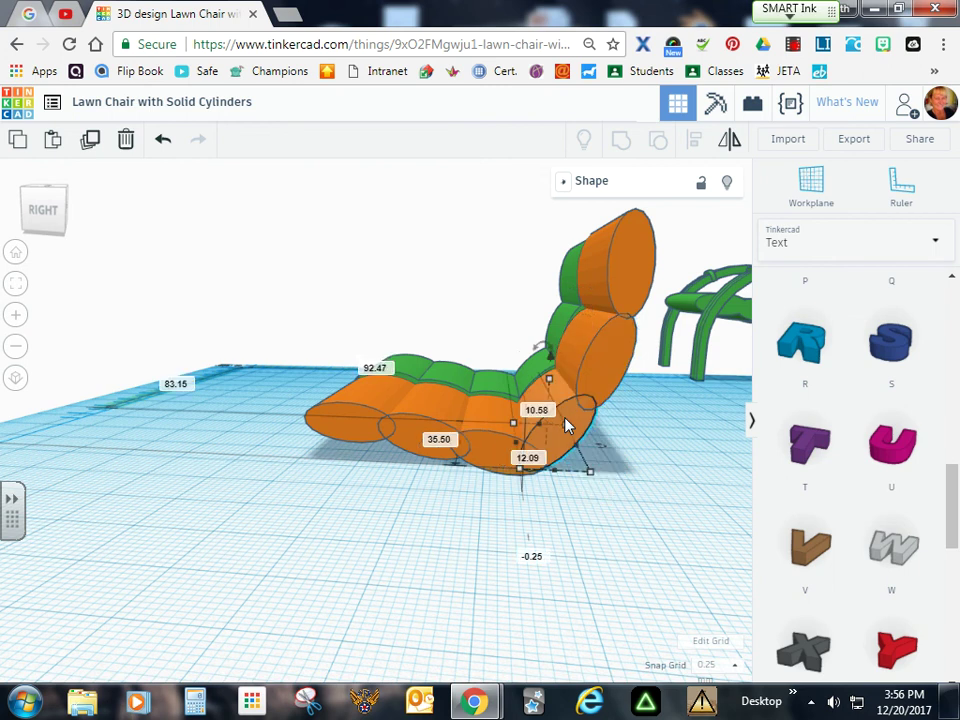
scroll(561, 523, down, 3)
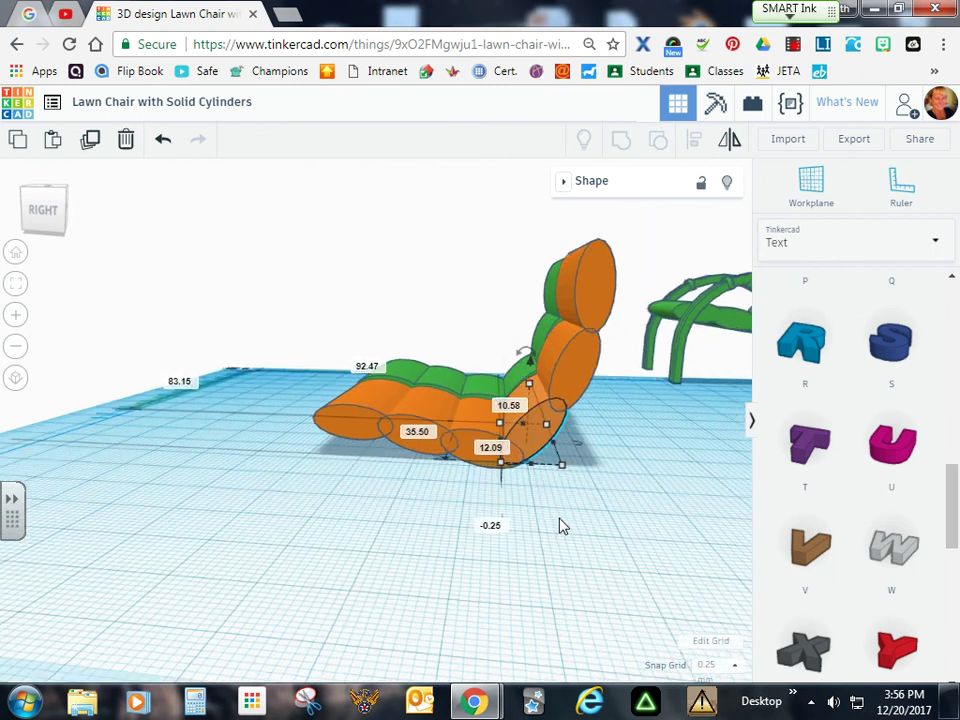
scroll(556, 514, down, 4)
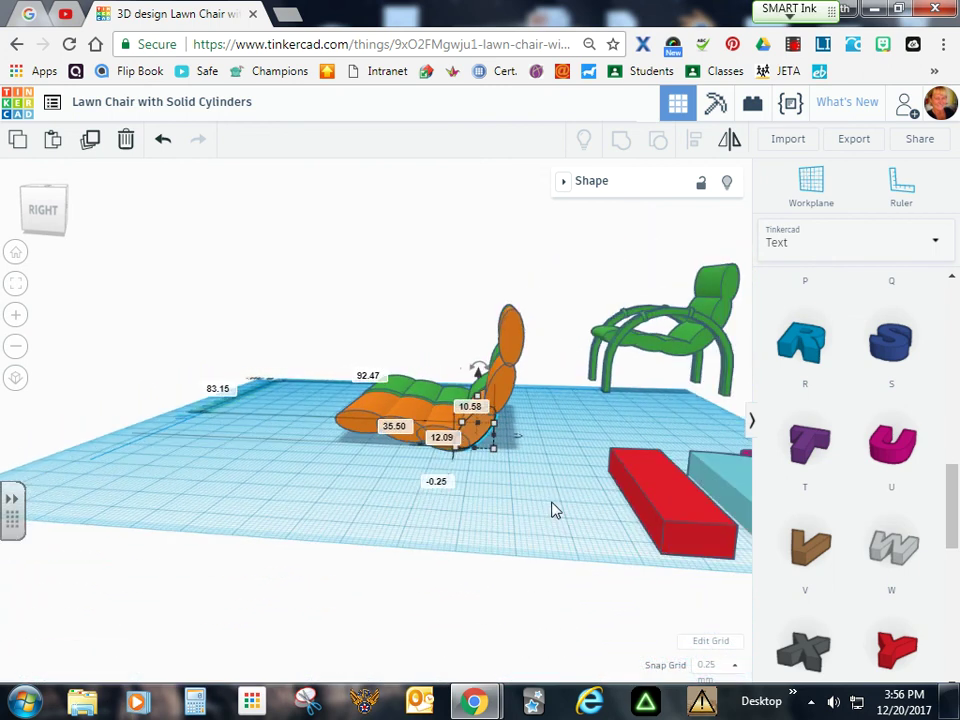
Shift the fourth cylinder 0.5 mm toward the back of the chair and raise it to 0.00 mm above the workplane.
scroll(548, 500, up, 5)
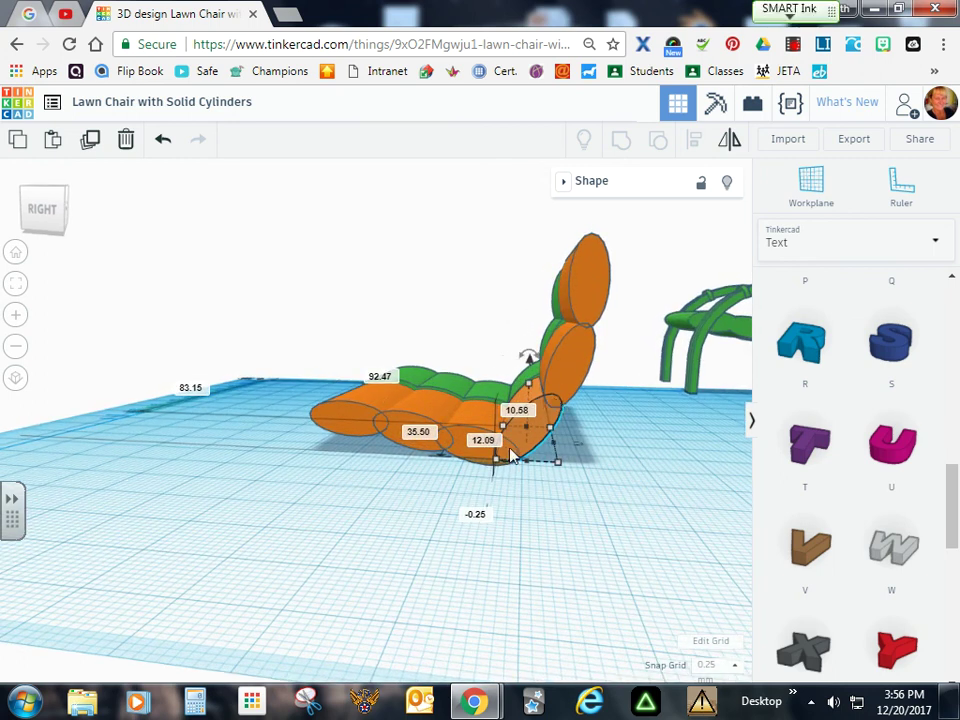
right_drag(605, 513, 669, 497)
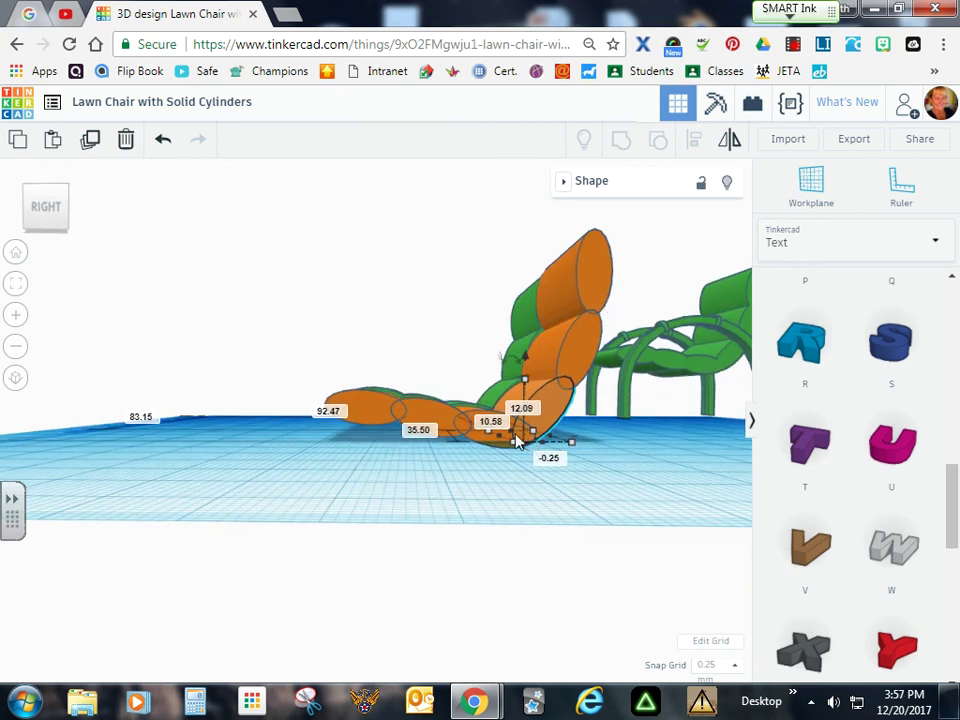
right_drag(641, 470, 613, 482)
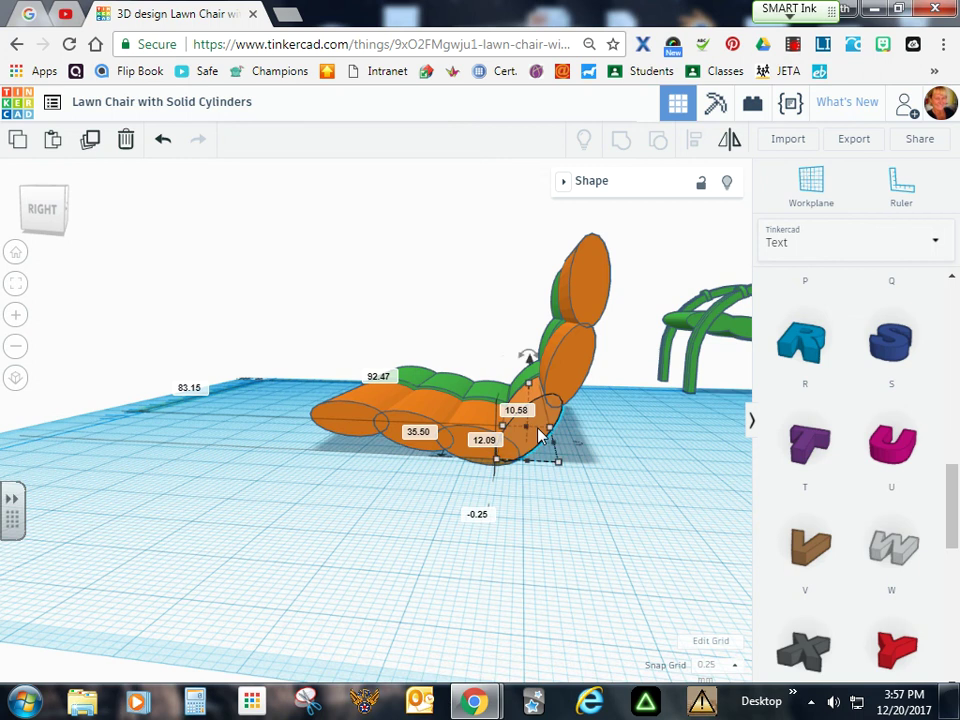
key(Right)
key(Right)
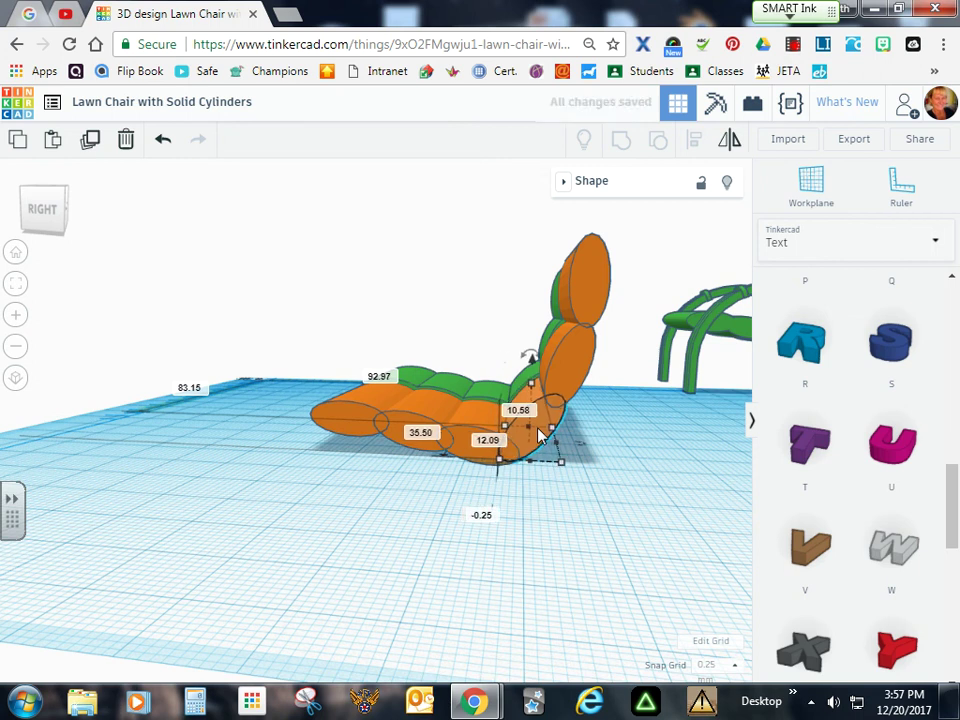
key(ctrl+Up)
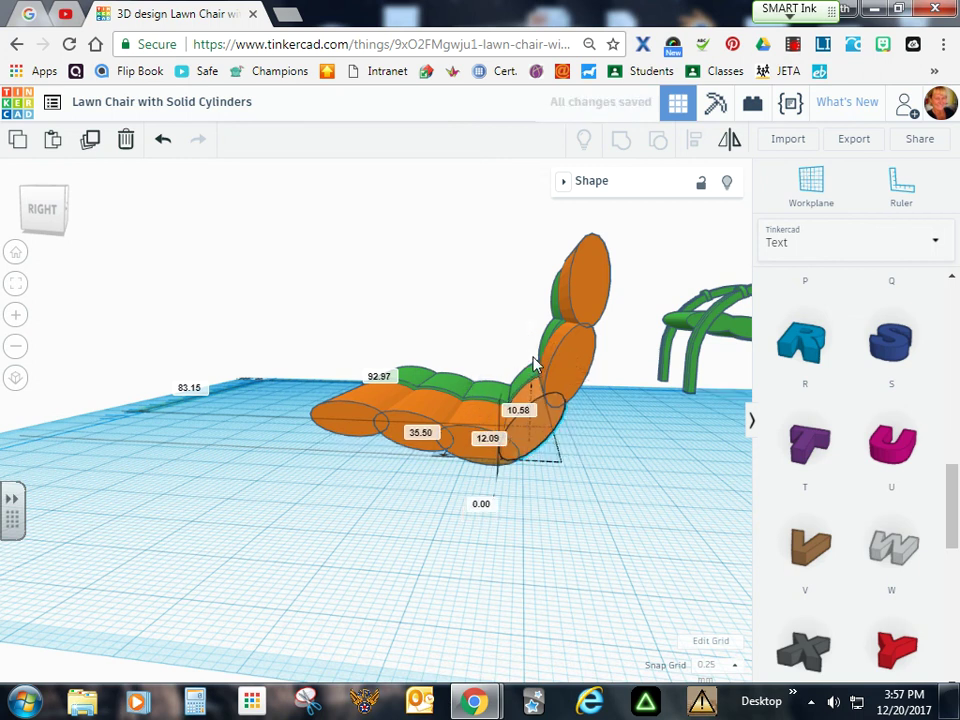
Compare the orange cylinders with the green seat from the side and from above, and check the green seat's width.
click(590, 364)
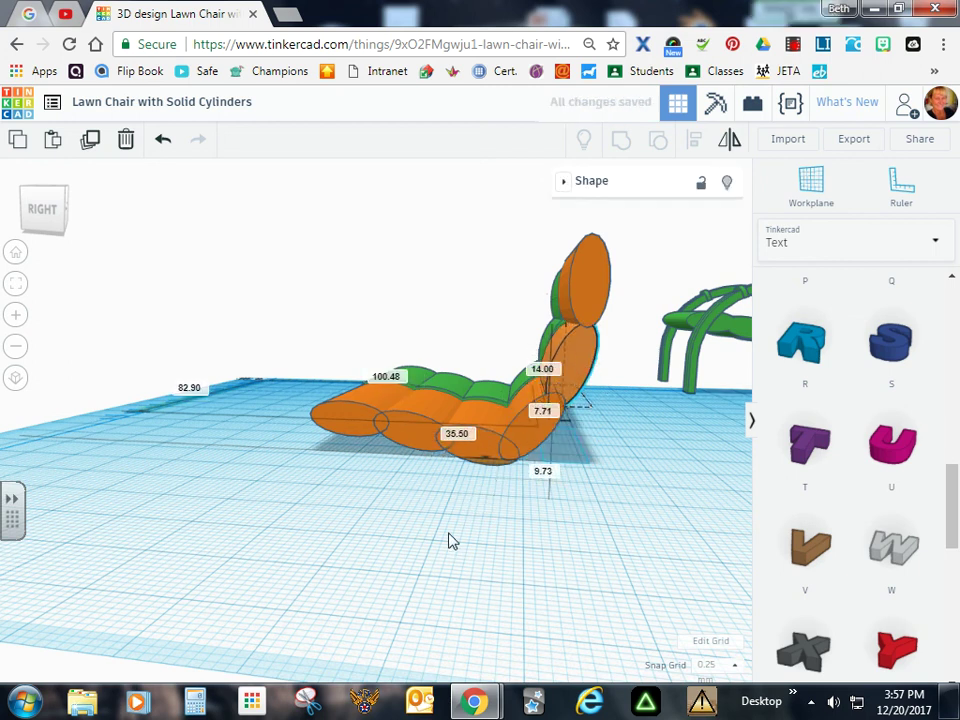
right_drag(450, 540, 450, 521)
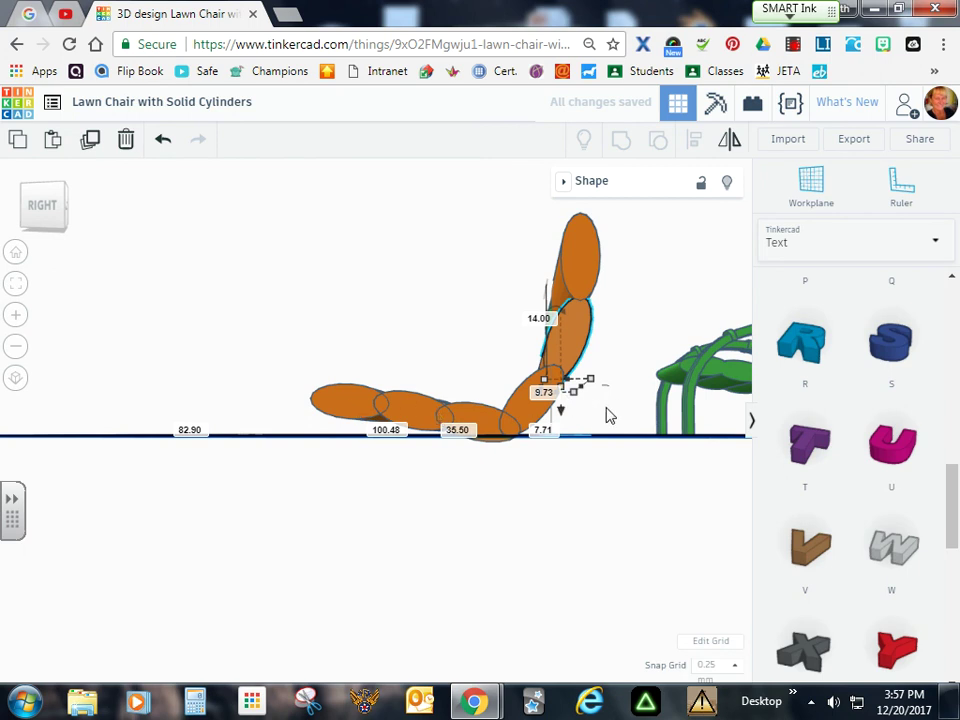
right_drag(608, 415, 670, 558)
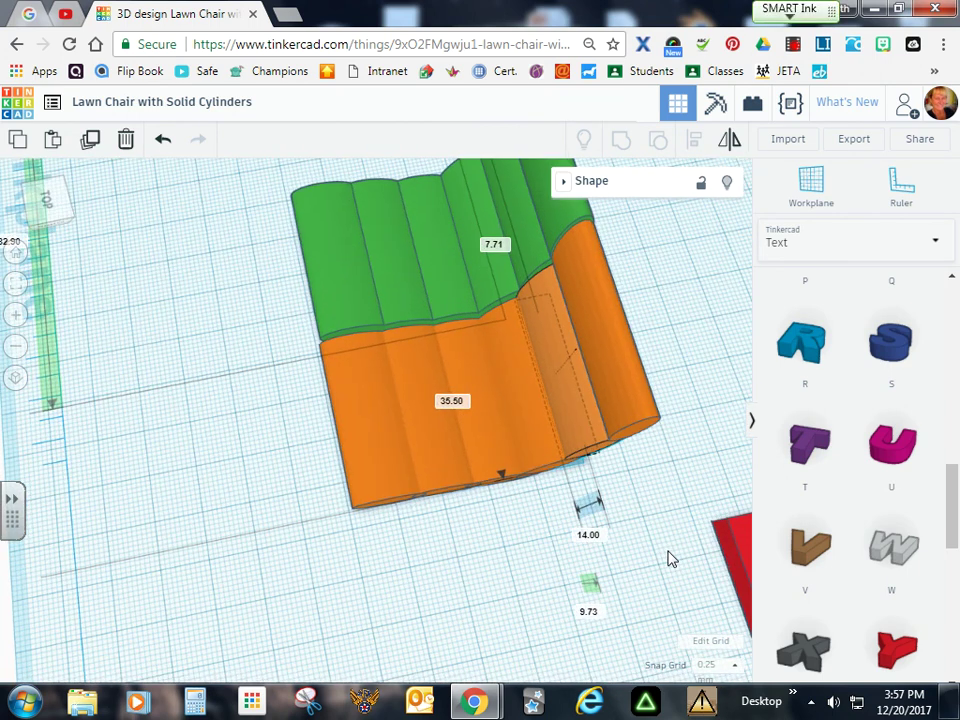
click(465, 244)
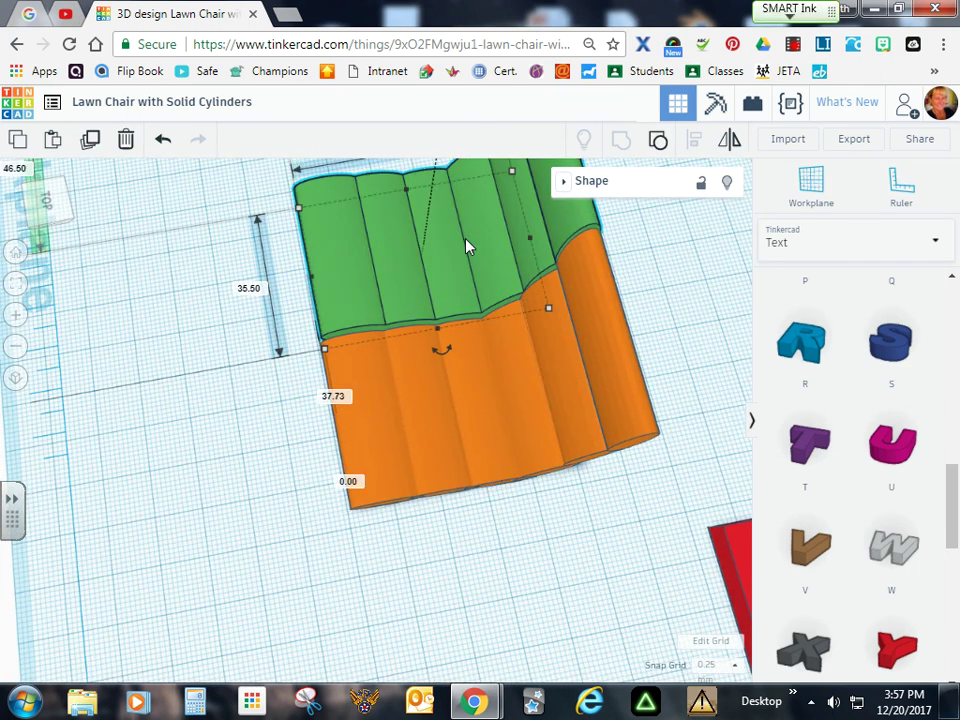
scroll(666, 314, up, 2)
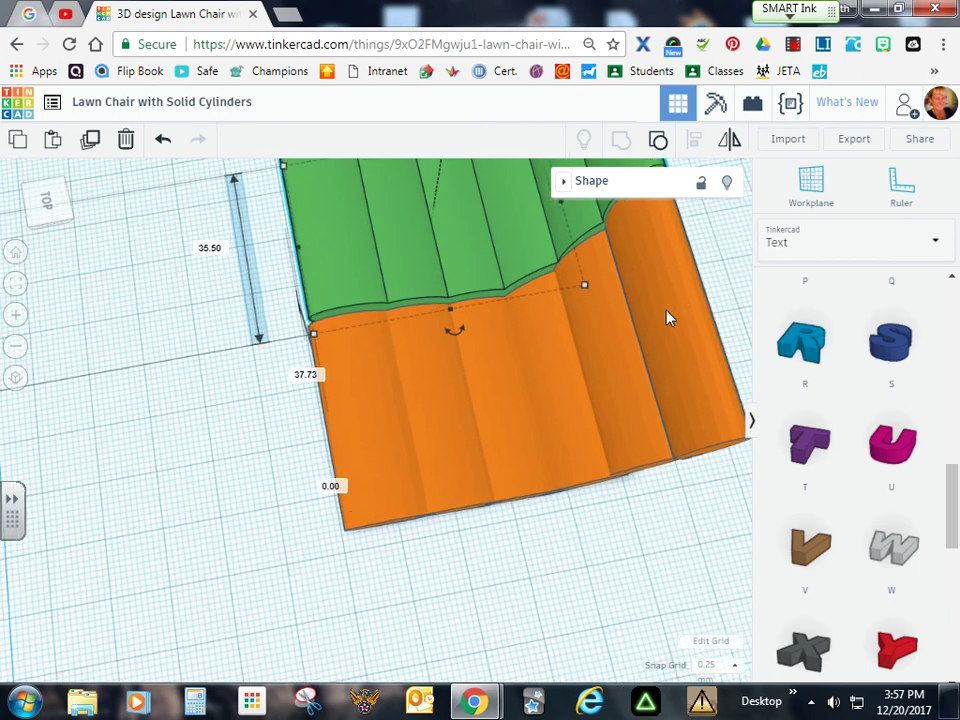
scroll(666, 314, down, 3)
scroll(668, 315, down, 2)
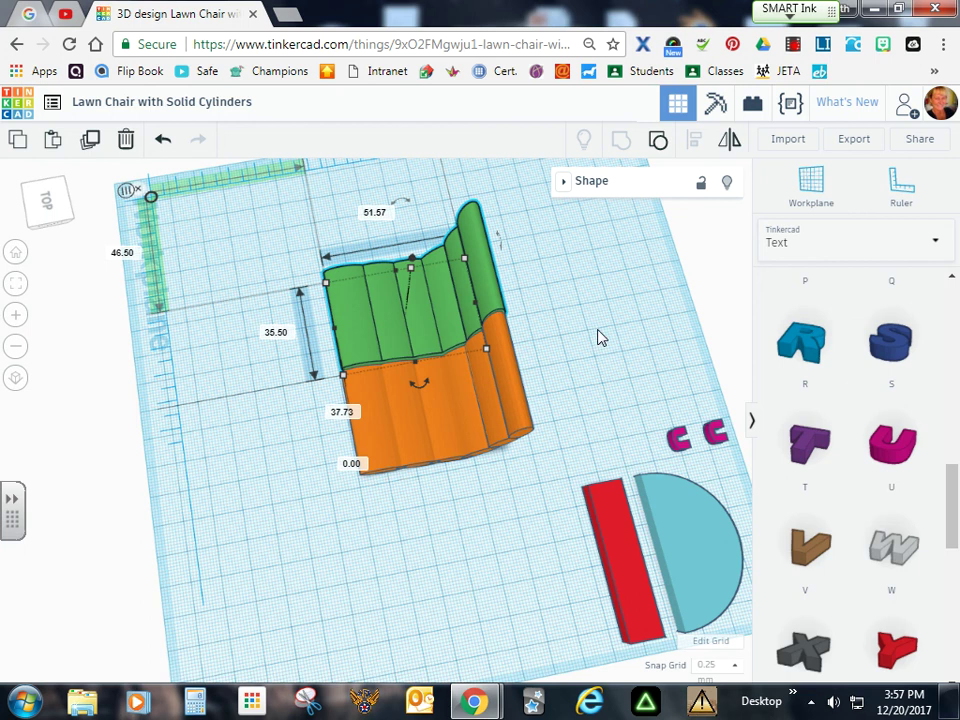
scroll(598, 338, down, 2)
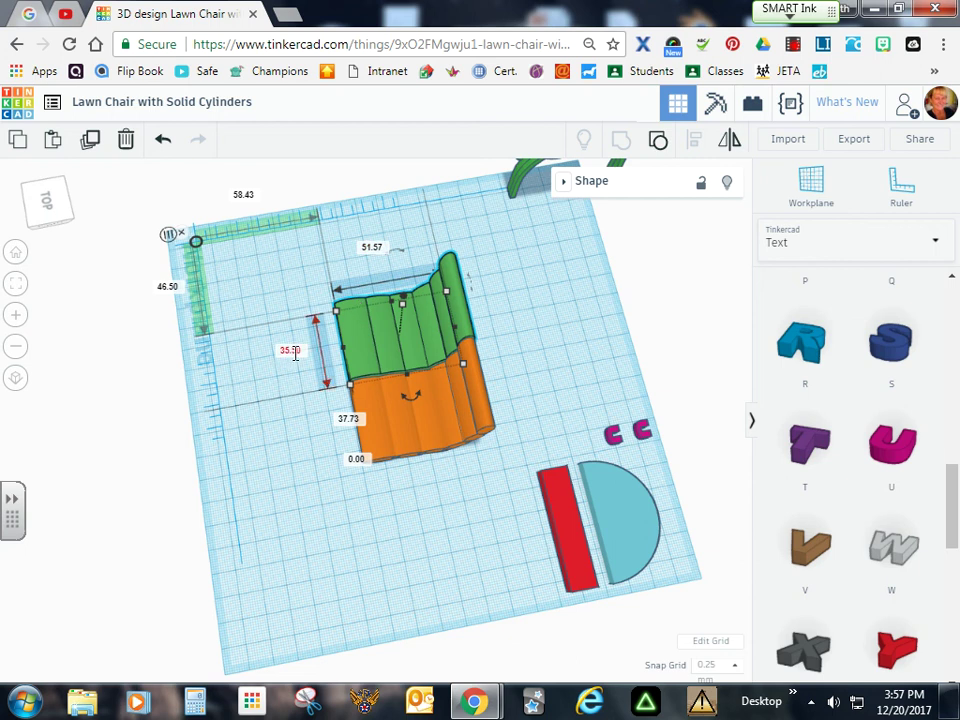
right_drag(564, 403, 503, 277)
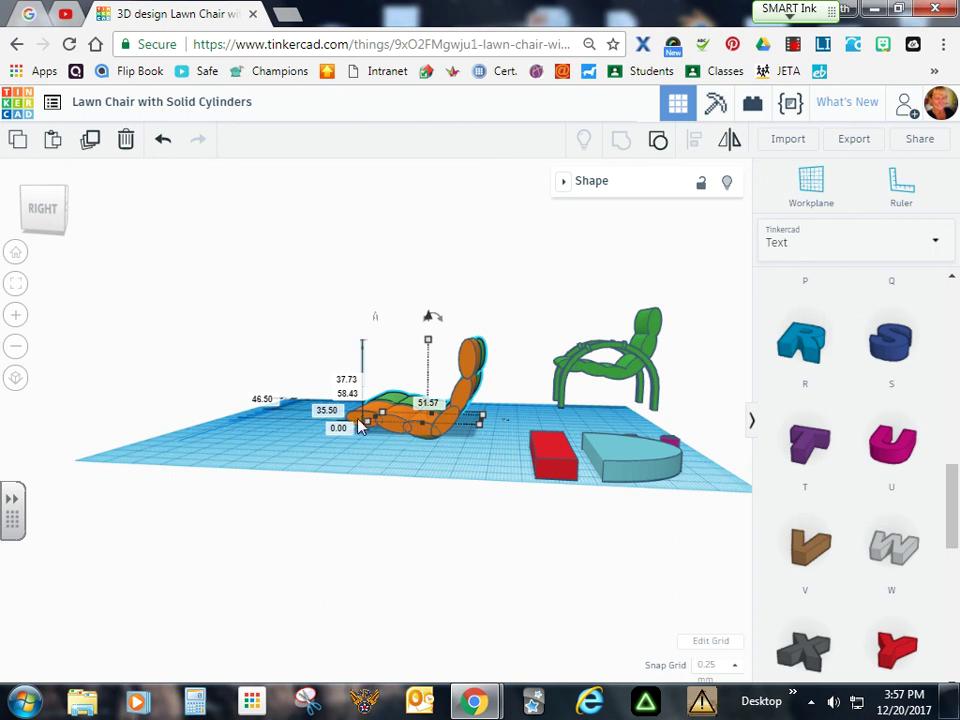
Select all six orange cylinders and move them together clear of the green seat, toward its front.
right_drag(358, 452, 394, 358)
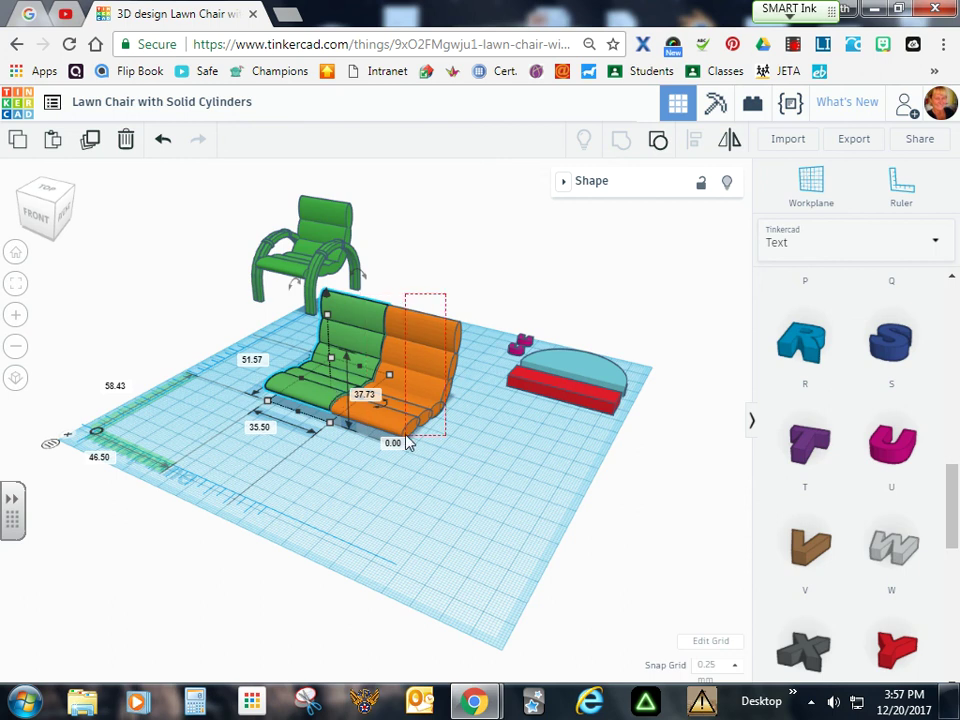
drag(463, 437, 214, 388)
right_drag(574, 467, 200, 350)
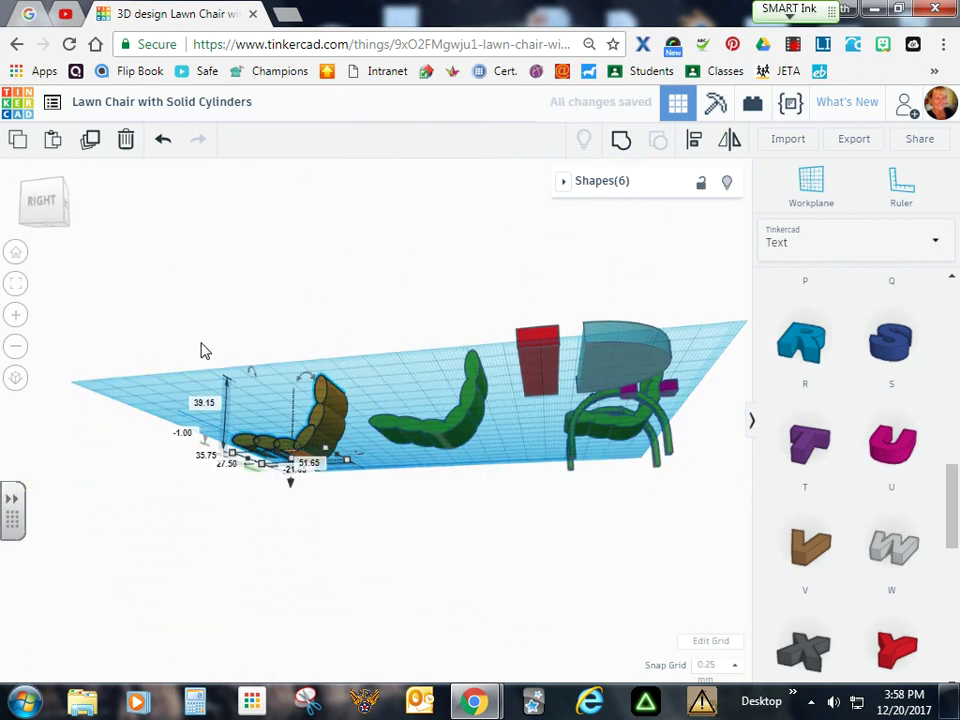
Fit the view to the green seat and examine its side profile and the joints between its cylinders.
click(466, 420)
right_drag(484, 290, 484, 332)
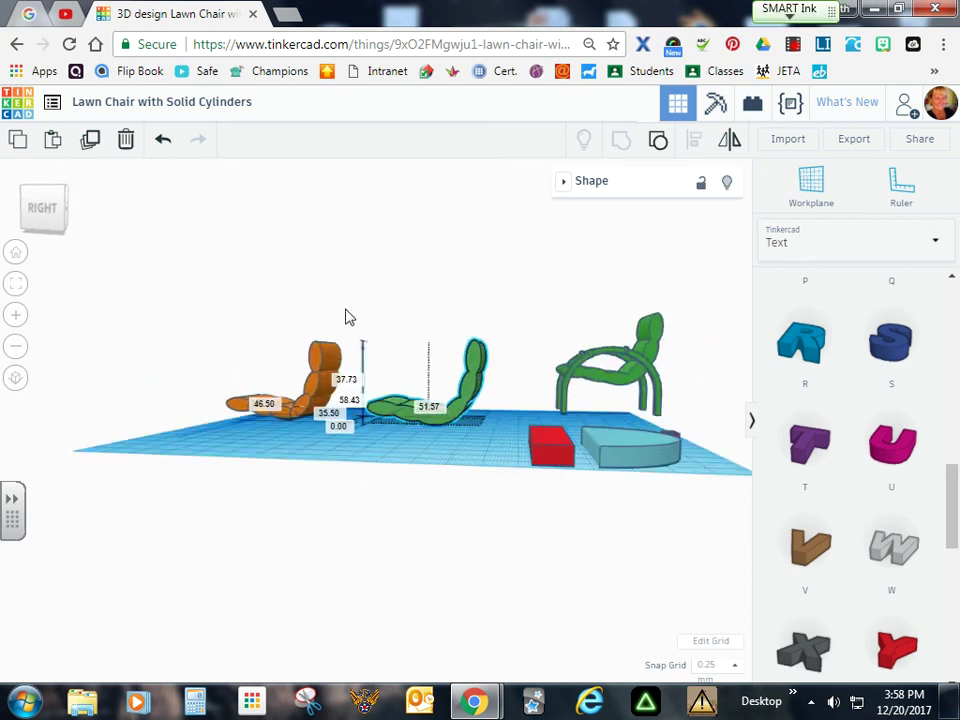
click(16, 286)
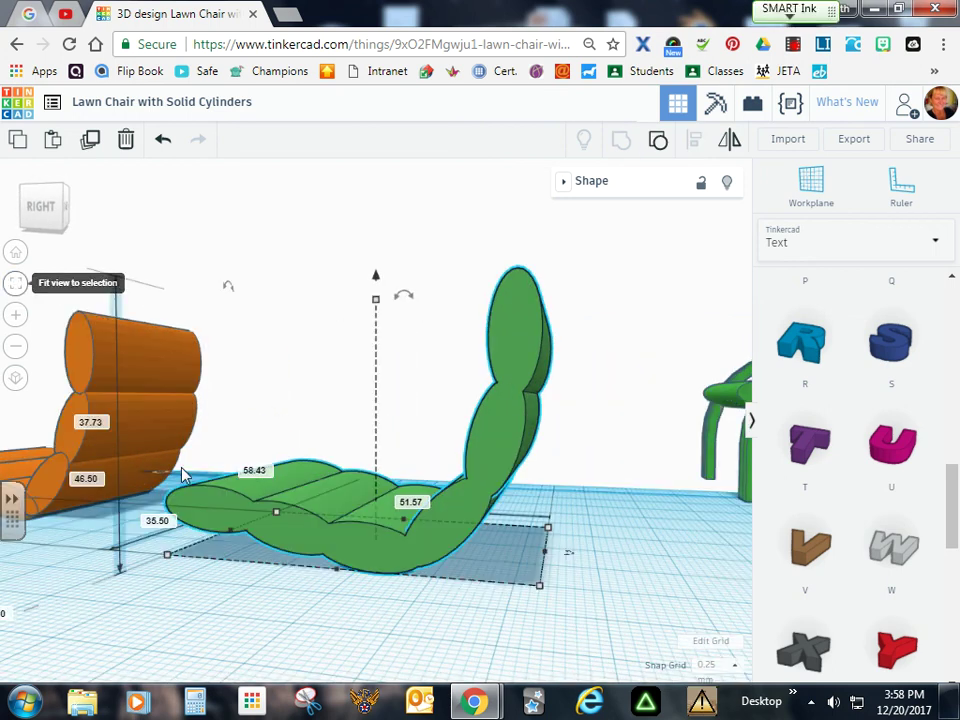
right_drag(493, 628, 522, 616)
scroll(522, 616, up, 3)
scroll(522, 616, down, 5)
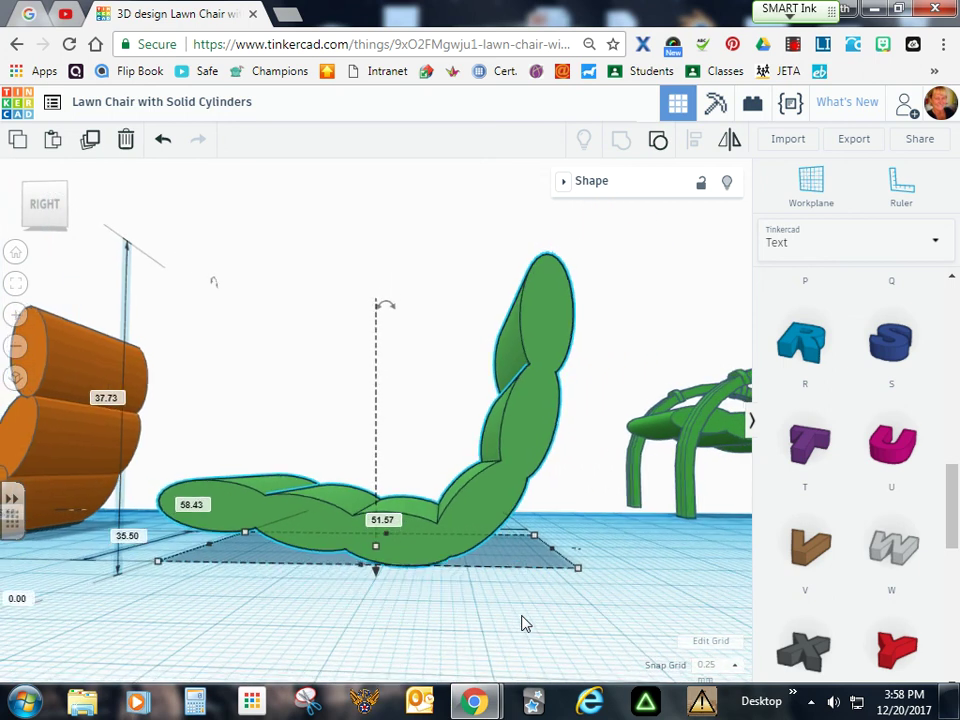
scroll(521, 613, down, 2)
mouse_move(508, 605)
right_down()
mouse_move(536, 600)
mouse_move(506, 612)
mouse_move(514, 613)
right_up()
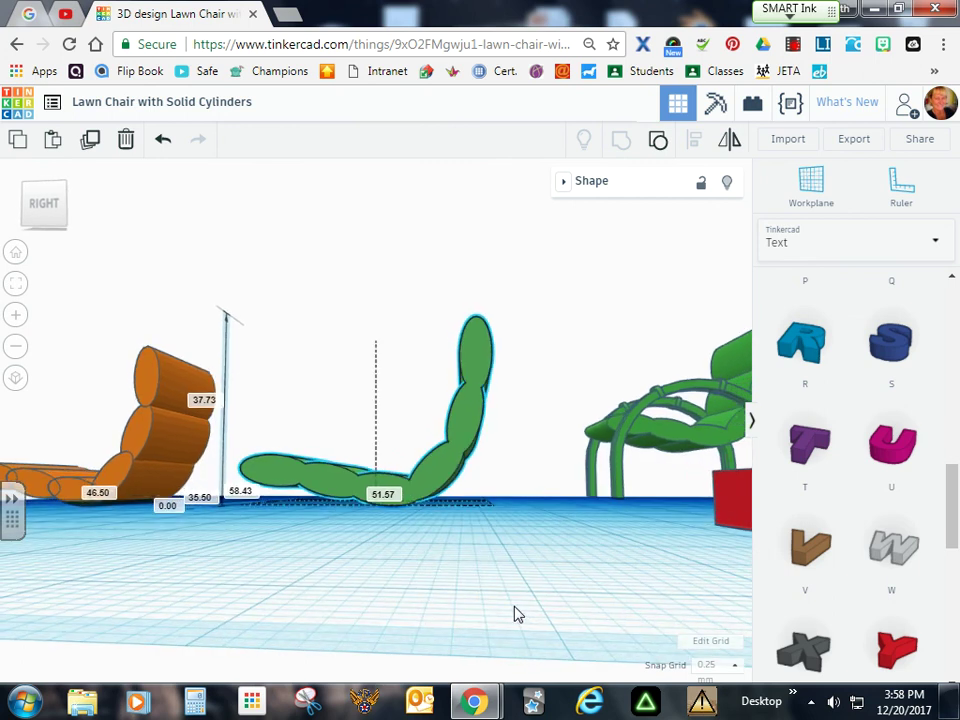
right_drag(546, 572, 537, 535)
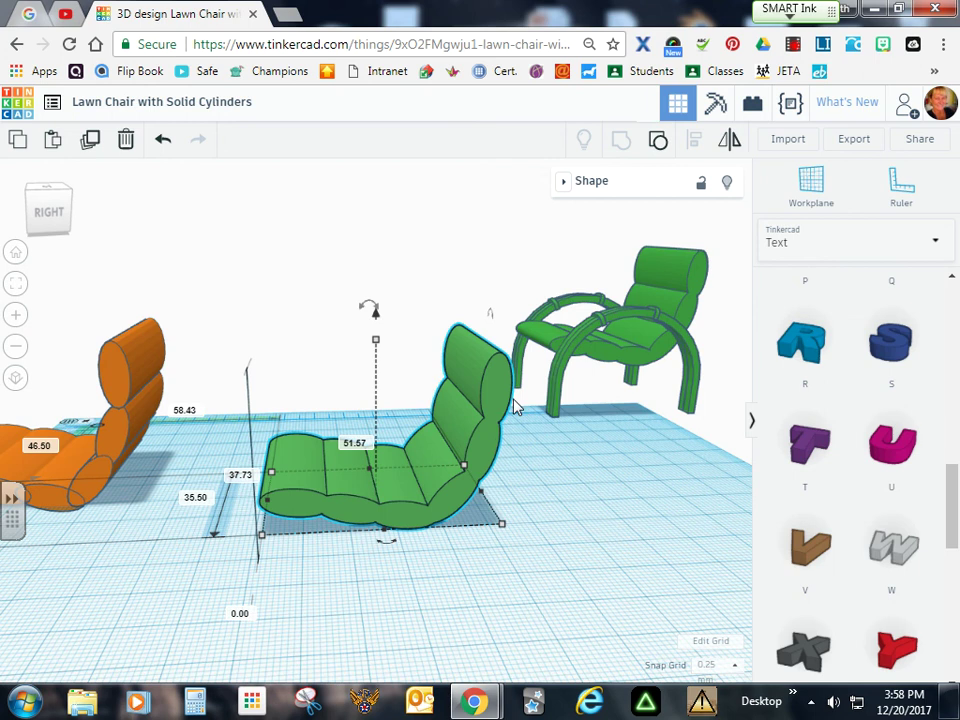